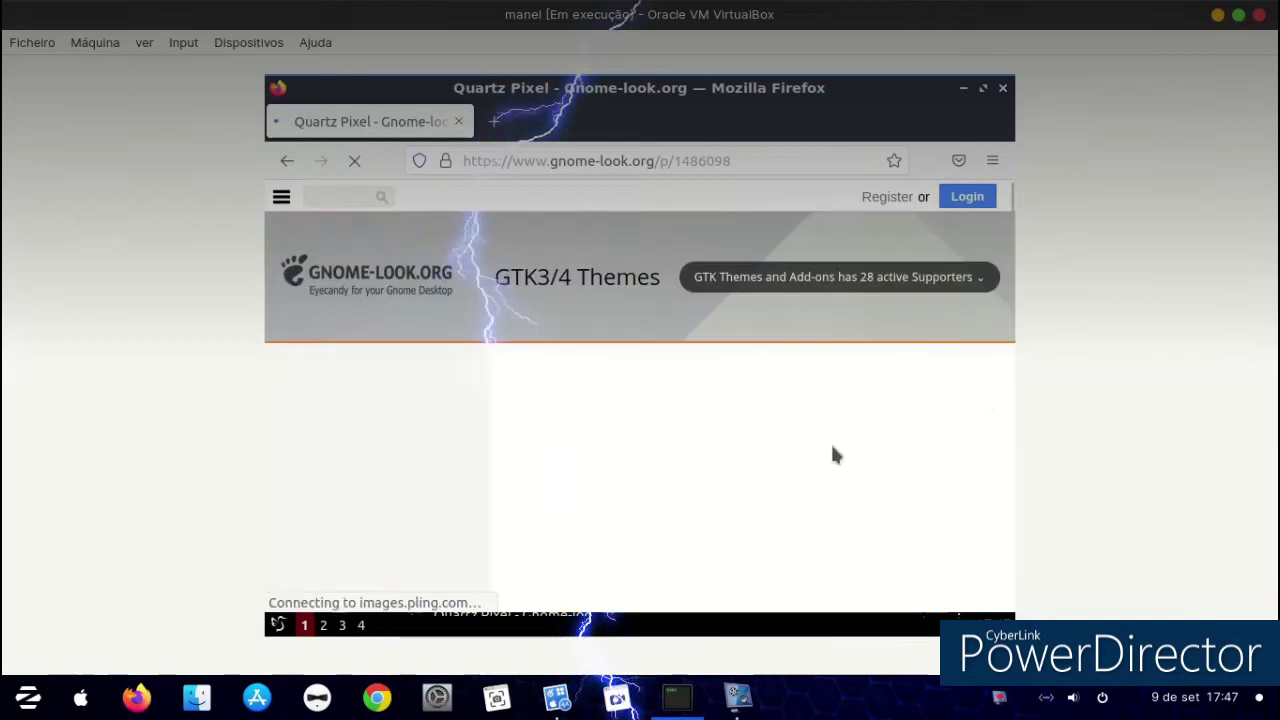
Browse Gnome-look.org's Full Icon Themes and open the Candy icons page.
scroll(810, 436, down, 10)
scroll(810, 438, up, 5)
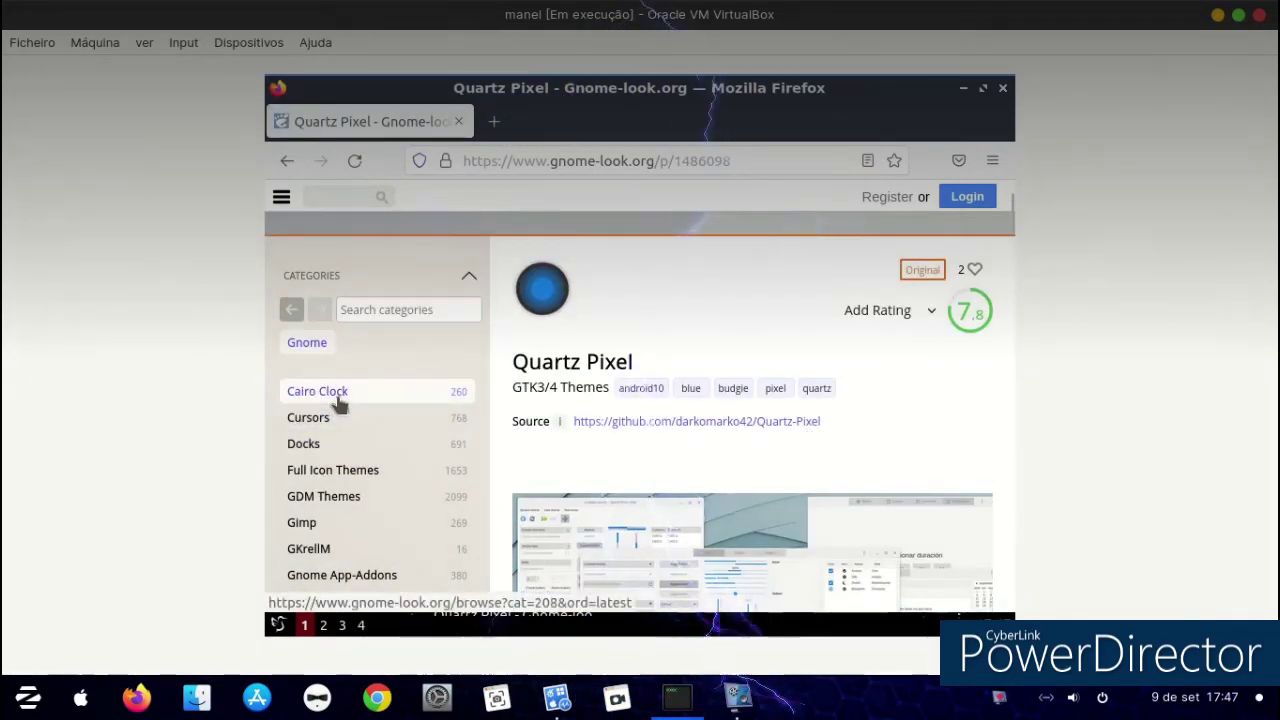
click(355, 468)
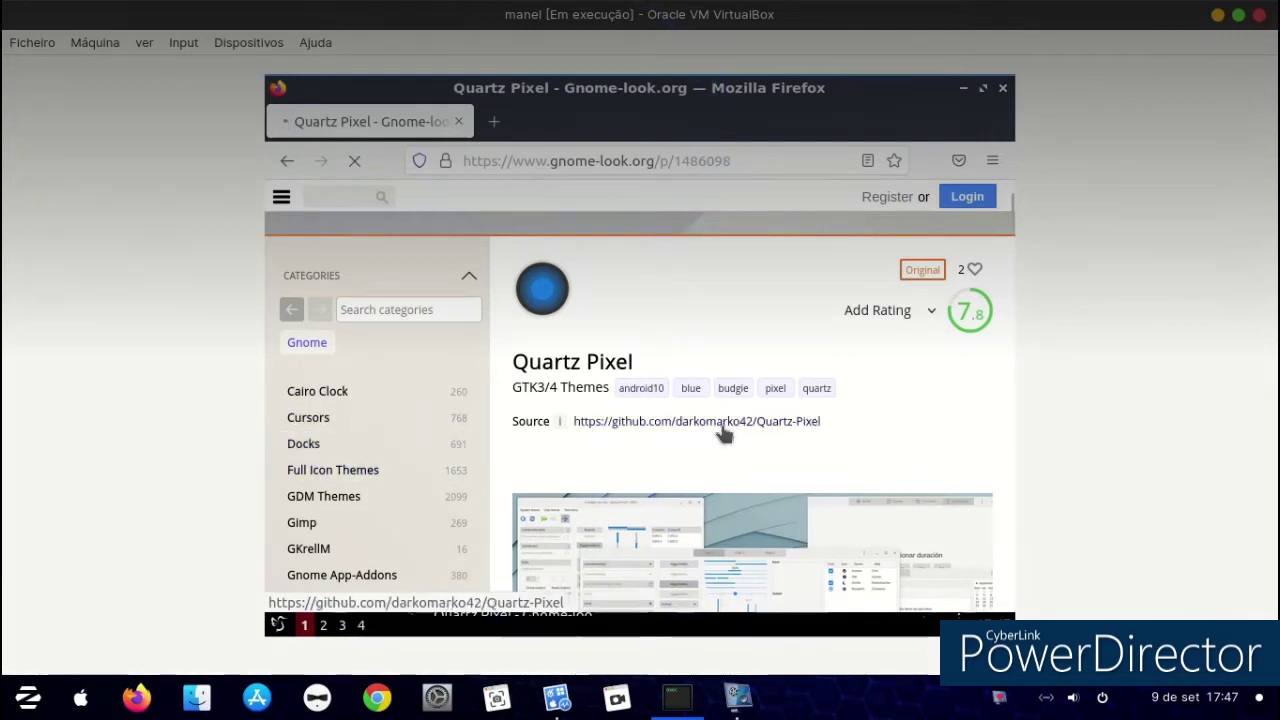
scroll(735, 422, down, 8)
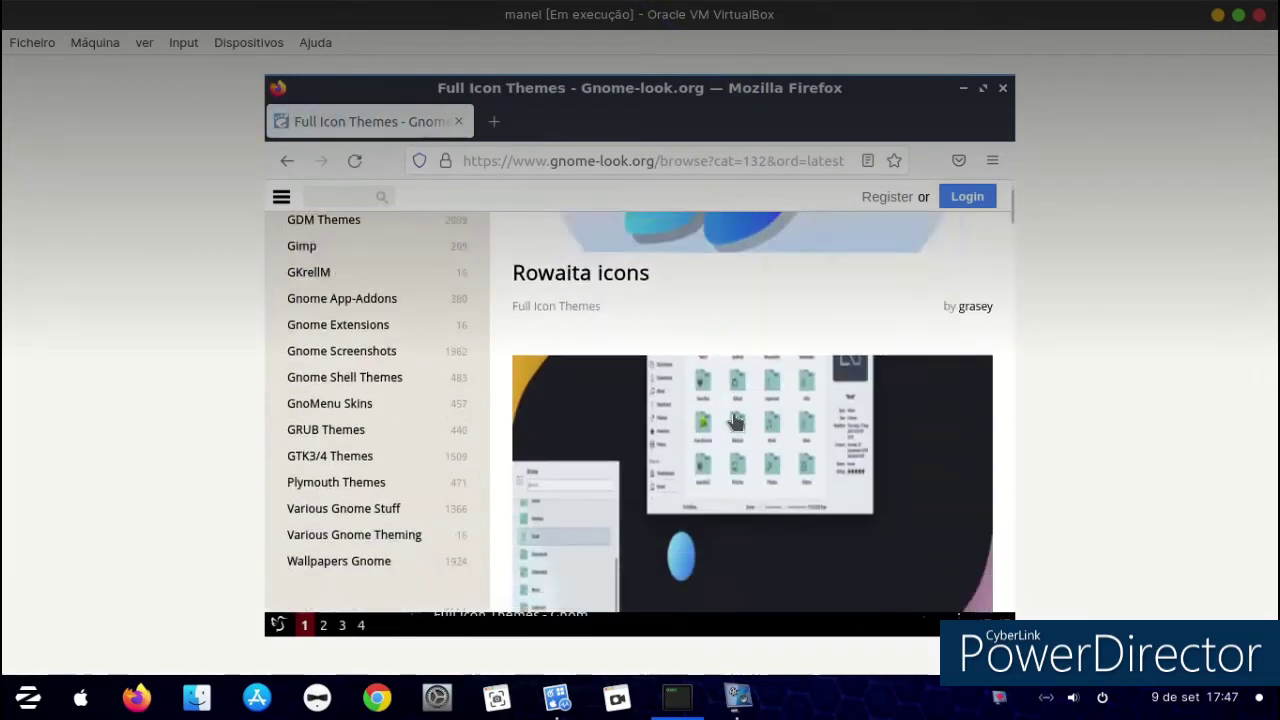
scroll(735, 422, down, 10)
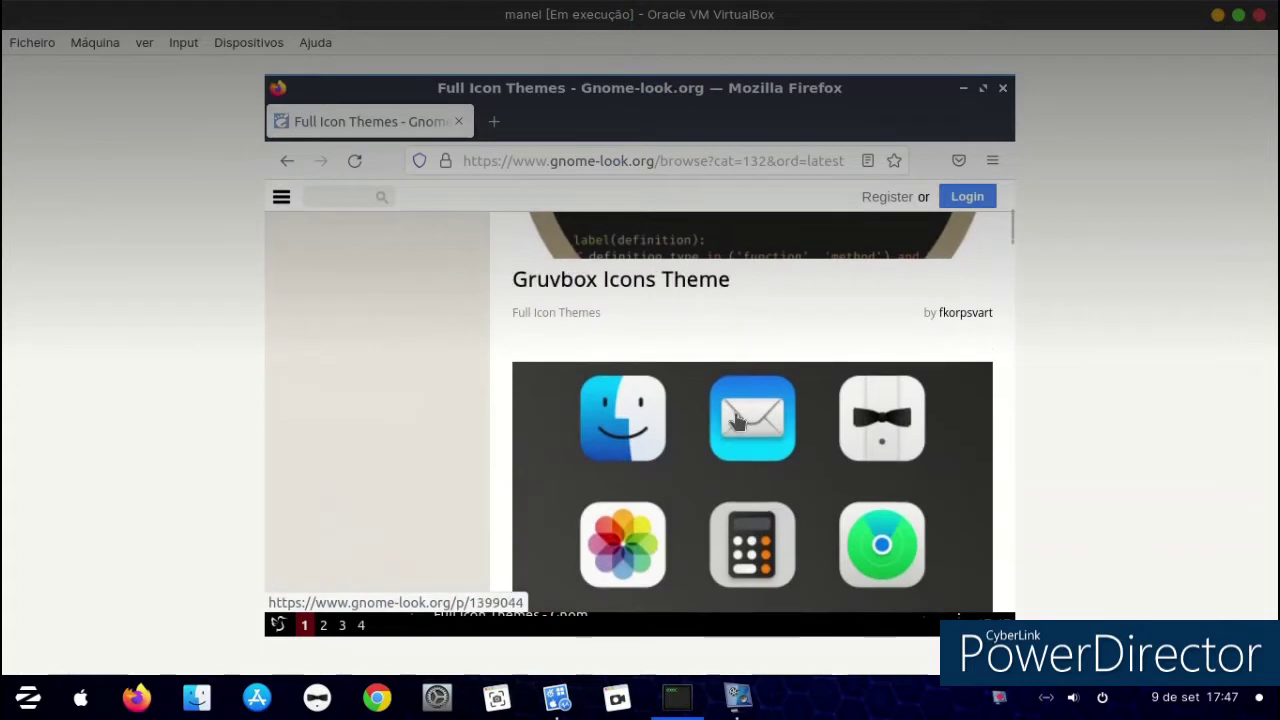
scroll(735, 422, down, 10)
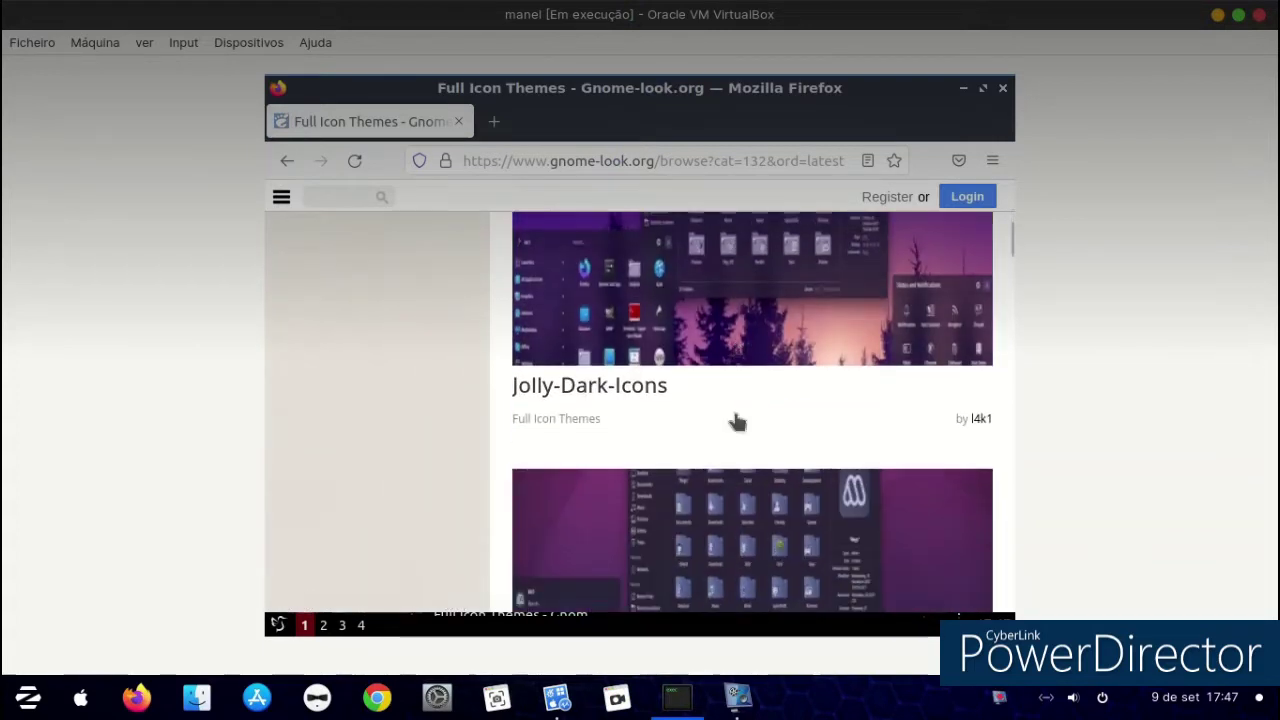
scroll(737, 422, down, 5)
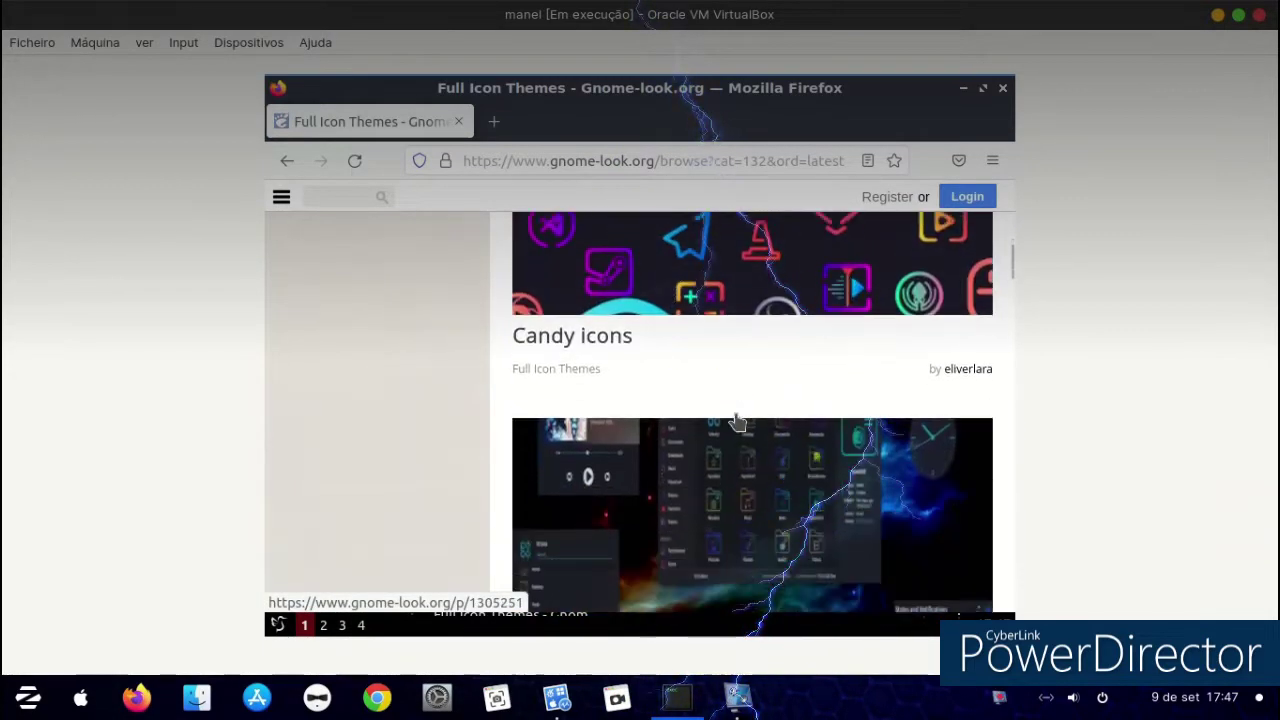
scroll(722, 400, up, 5)
scroll(715, 401, up, 1)
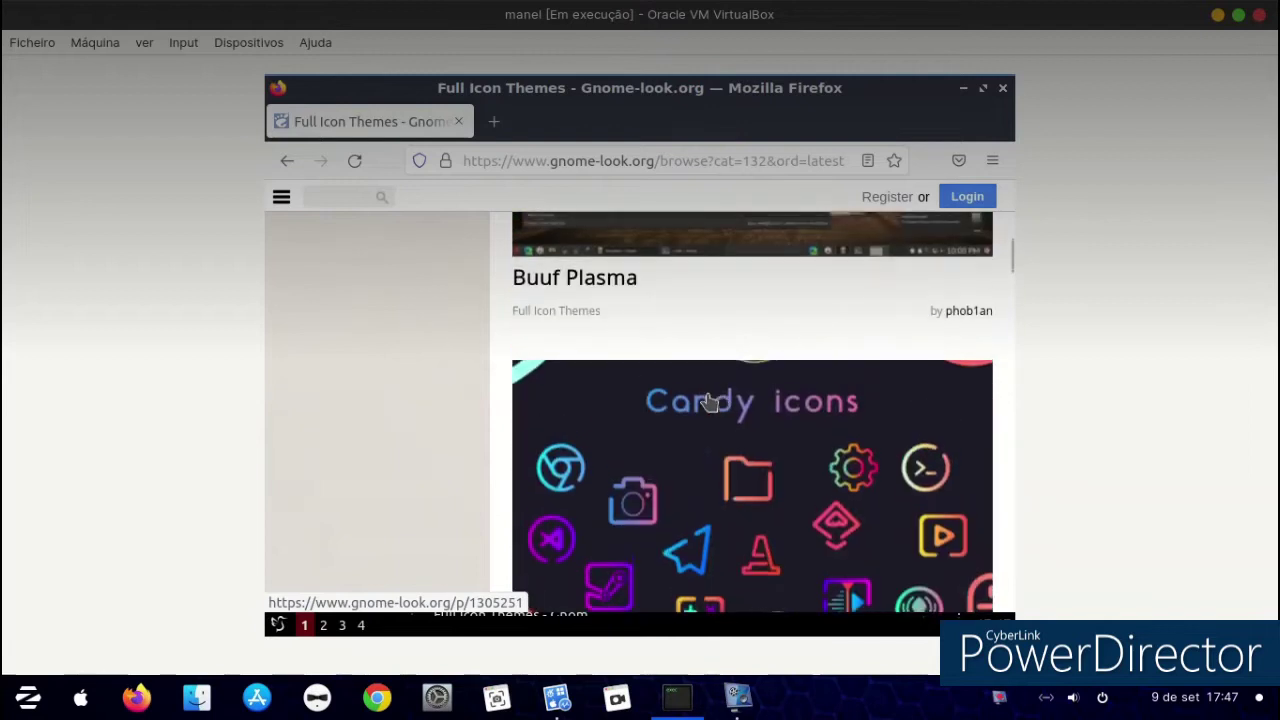
click(707, 402)
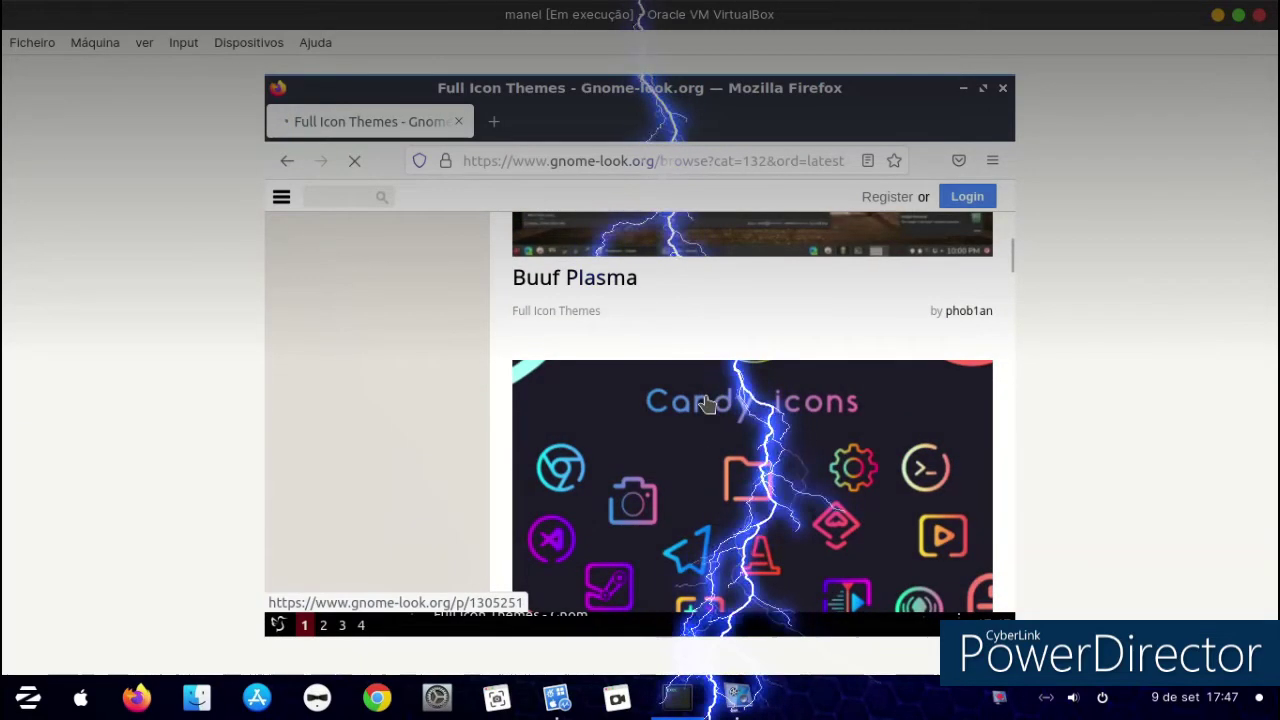
Download candy-icons.tar.xz (1.27 MB) from the Files list and close Firefox.
scroll(704, 391, down, 3)
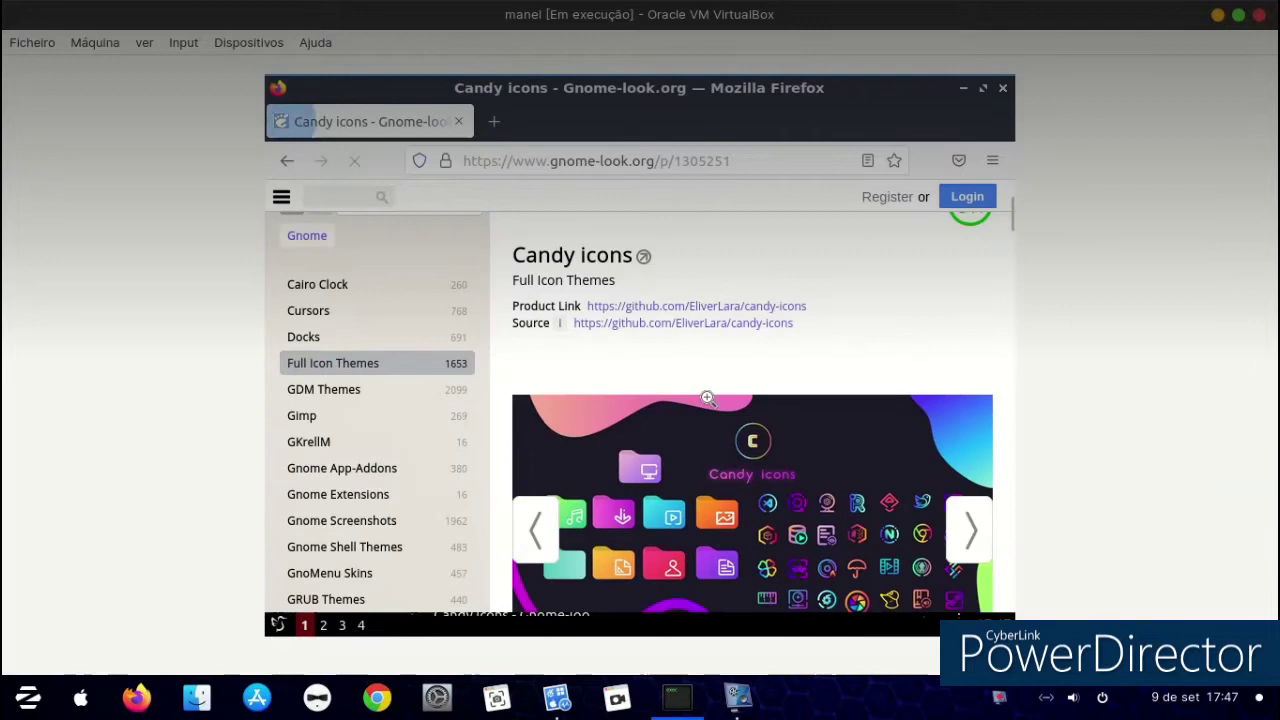
scroll(709, 400, down, 5)
click(616, 468)
scroll(650, 435, down, 3)
click(581, 386)
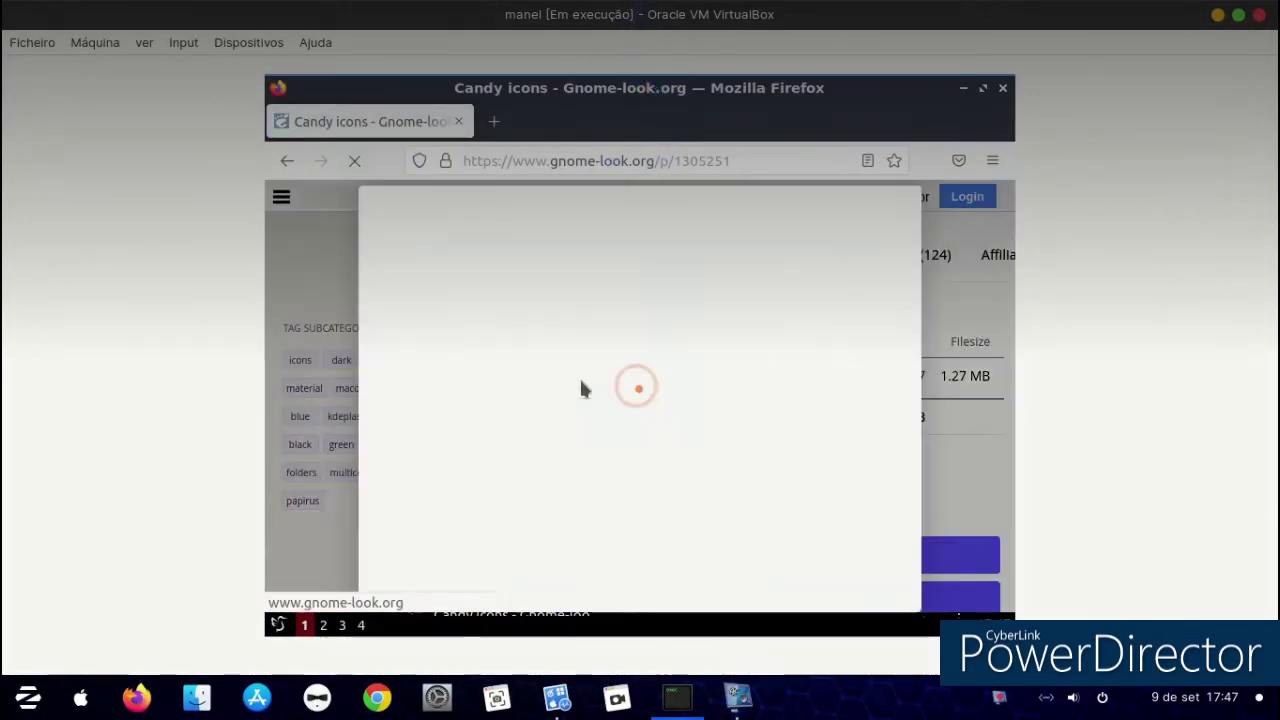
click(645, 357)
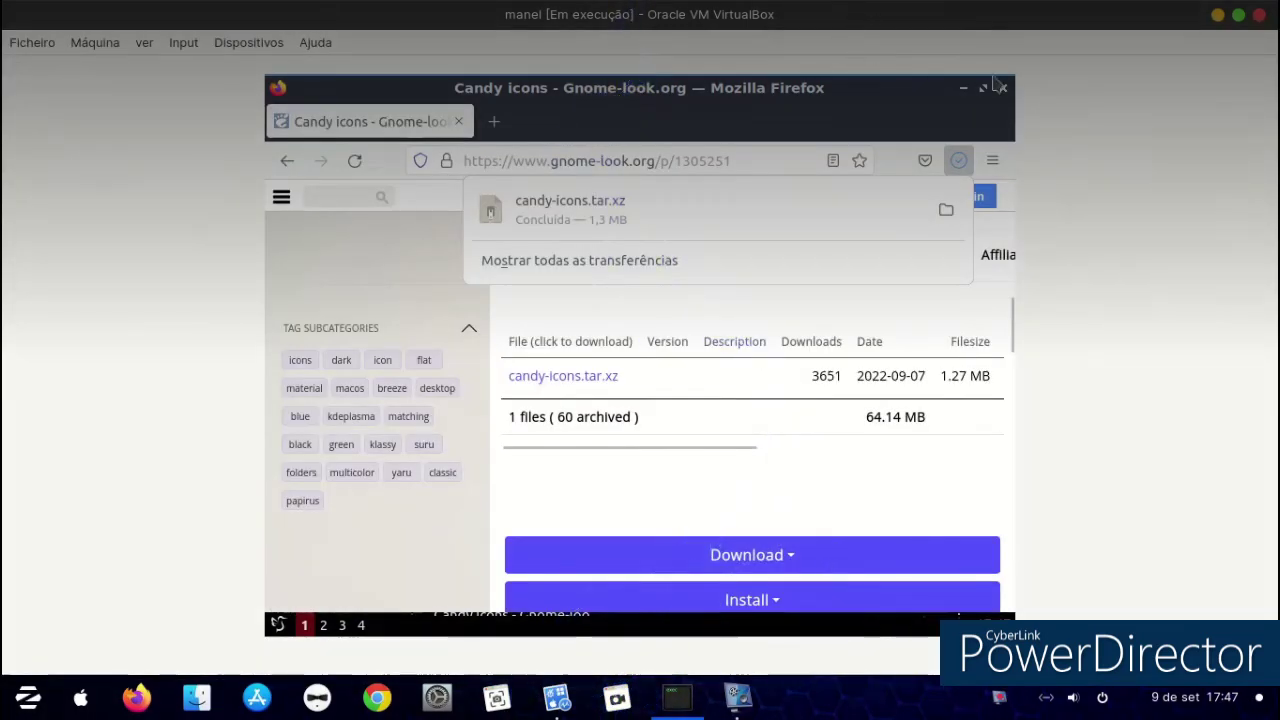
click(1003, 100)
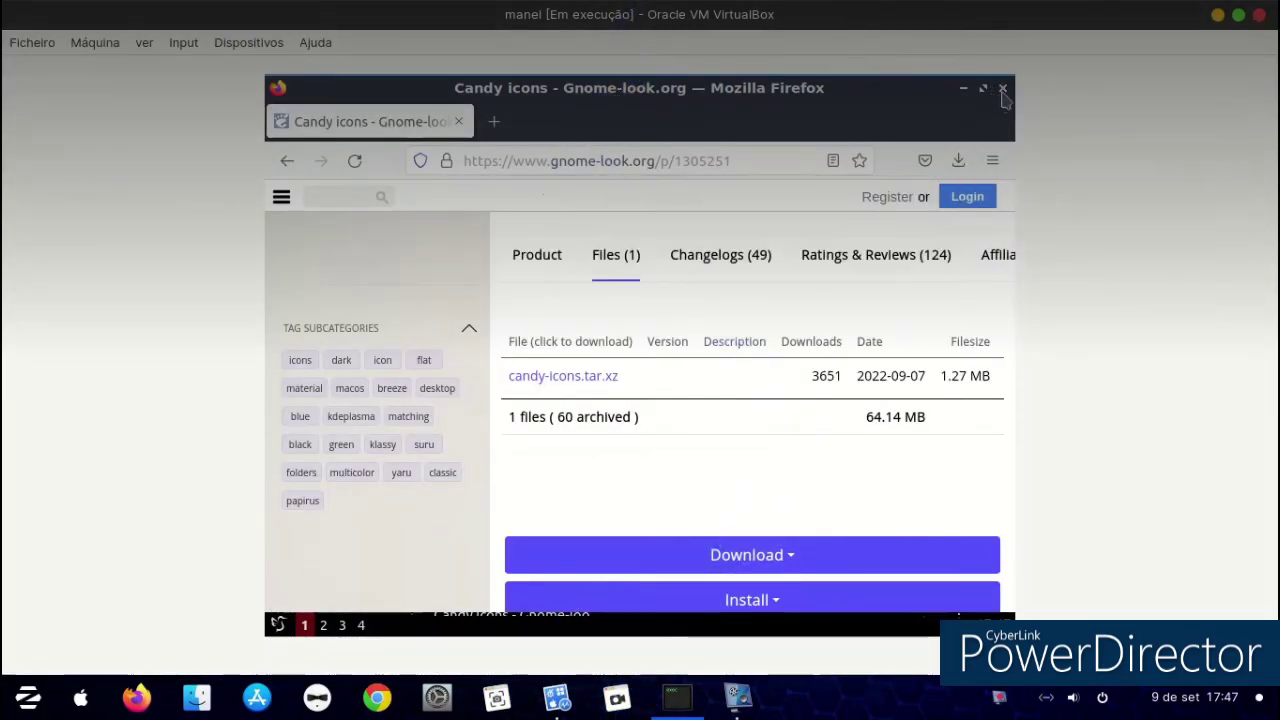
click(1003, 89)
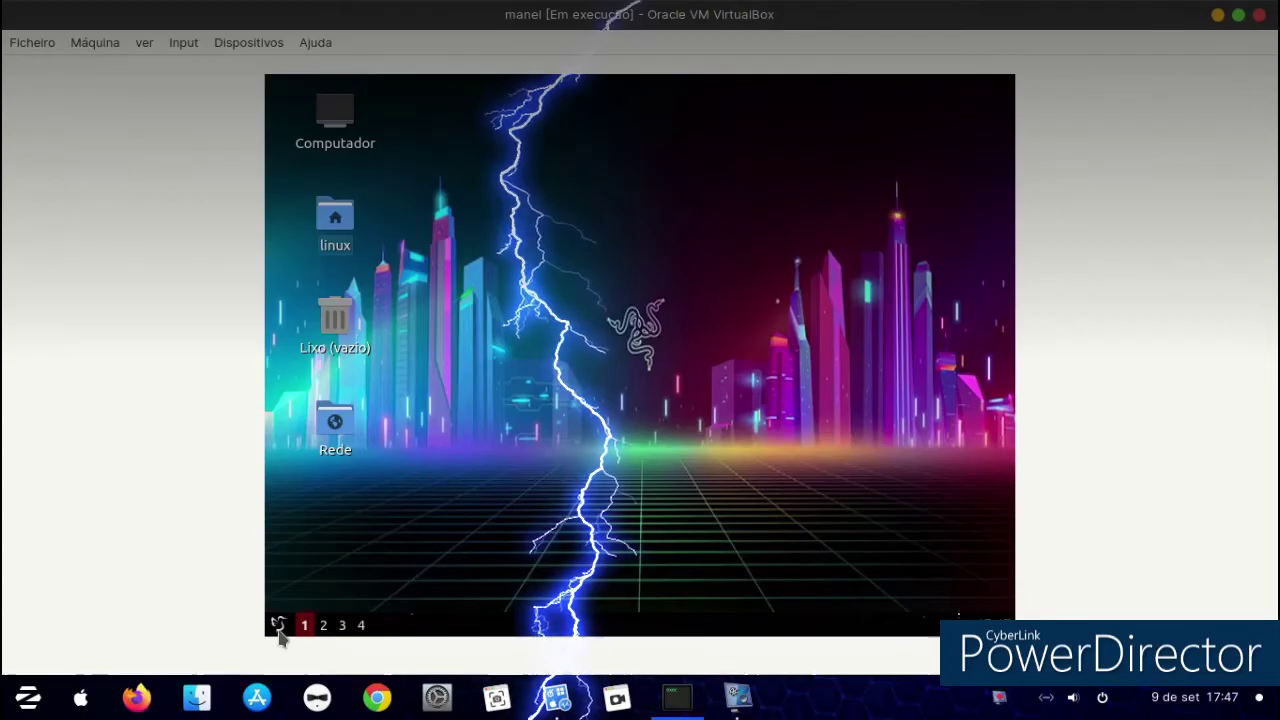
Open LXQt Appearance settings and apply the Kde-plasma LXQt theme.
click(279, 625)
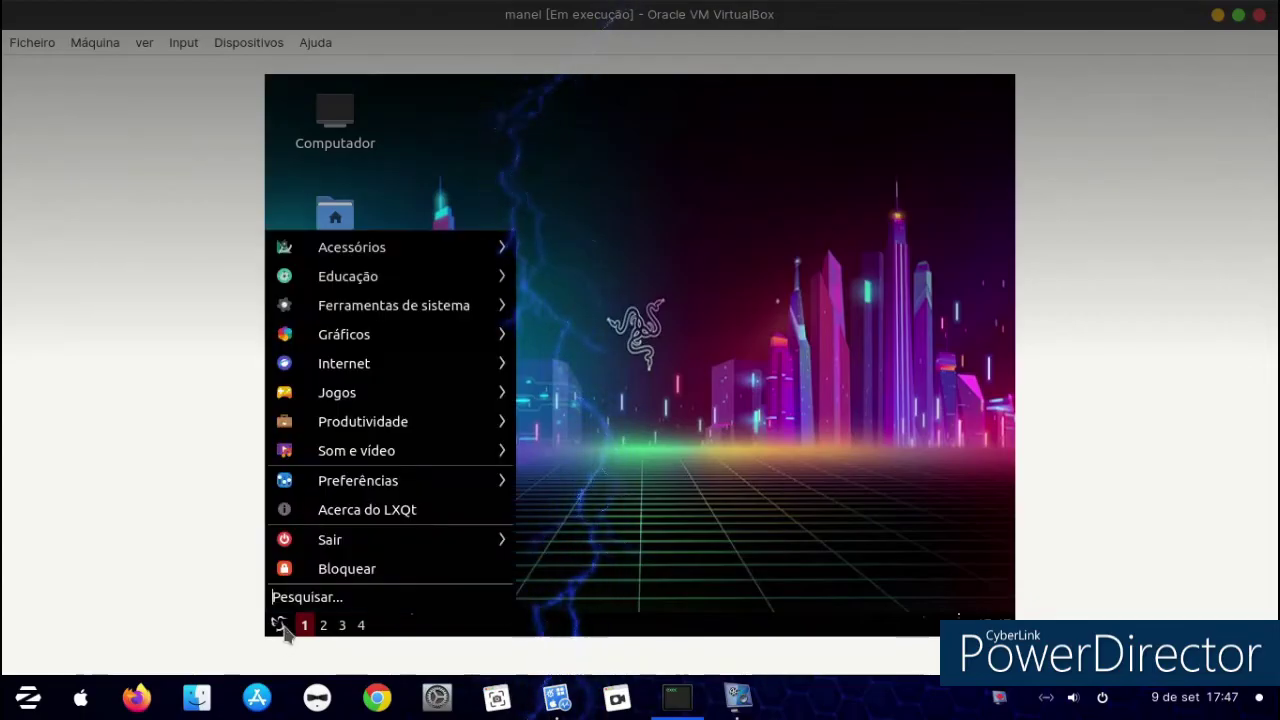
mouse_move(406, 463)
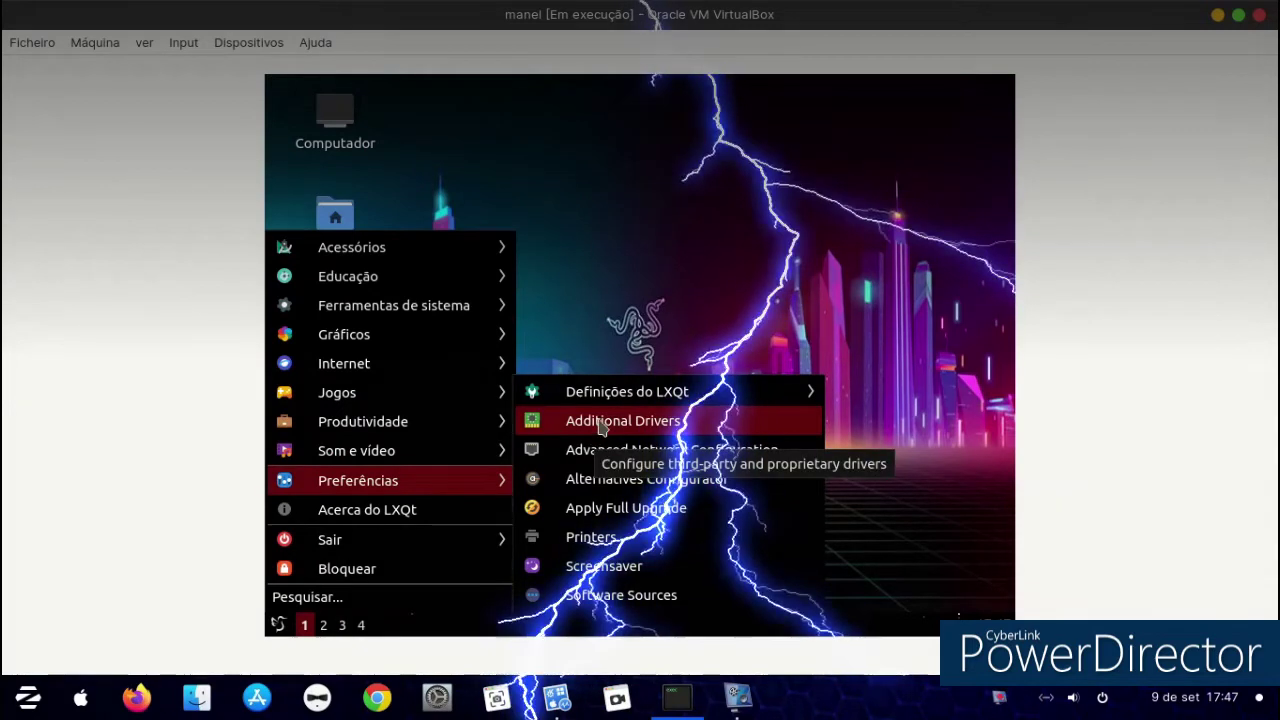
mouse_move(609, 391)
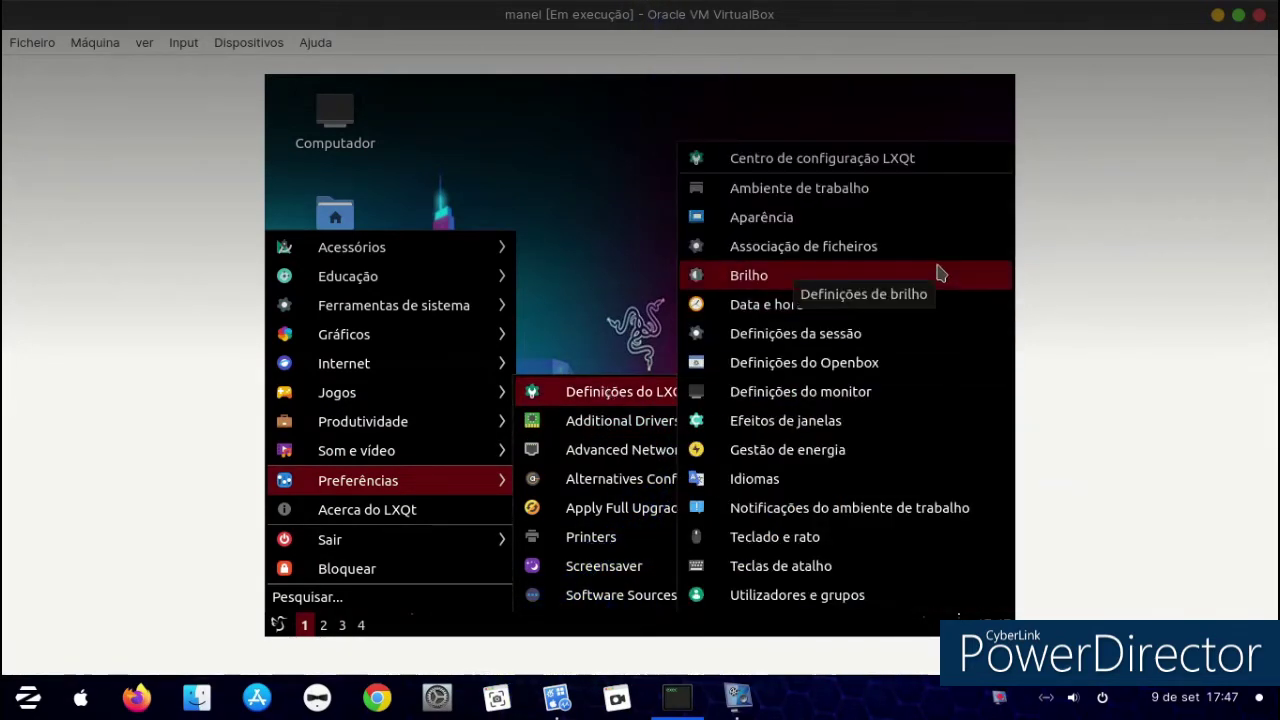
click(917, 220)
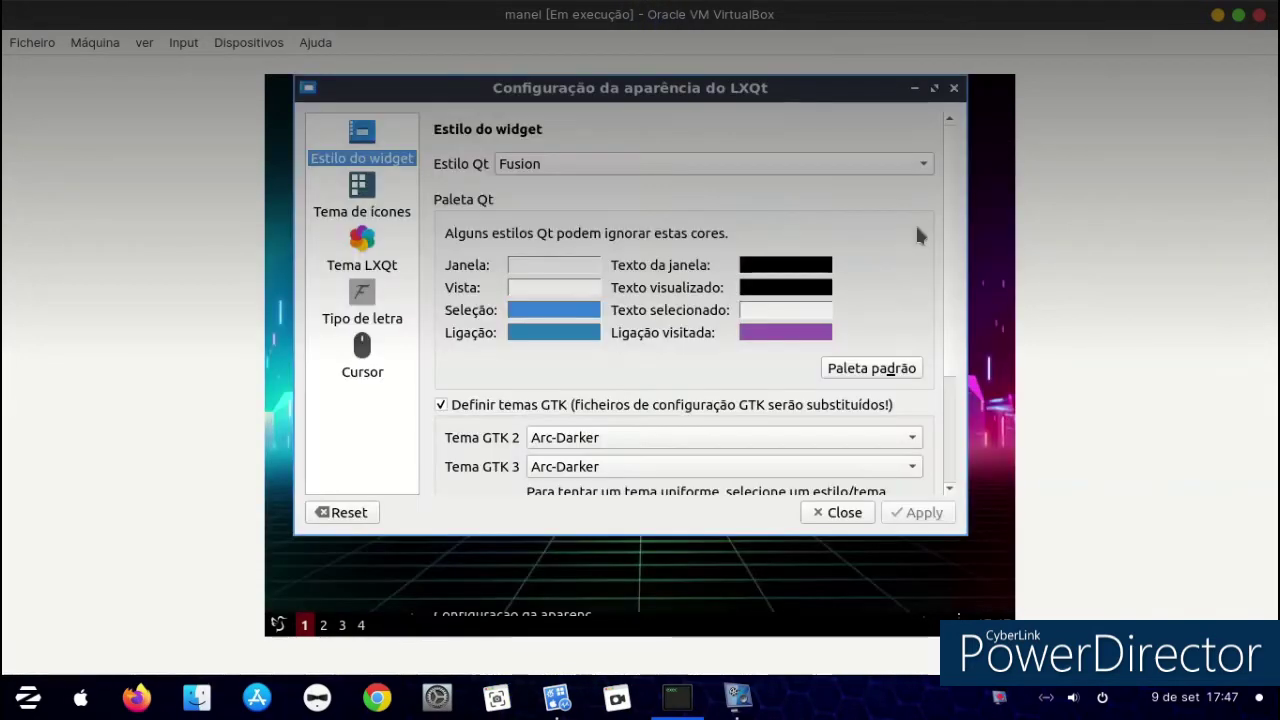
click(370, 255)
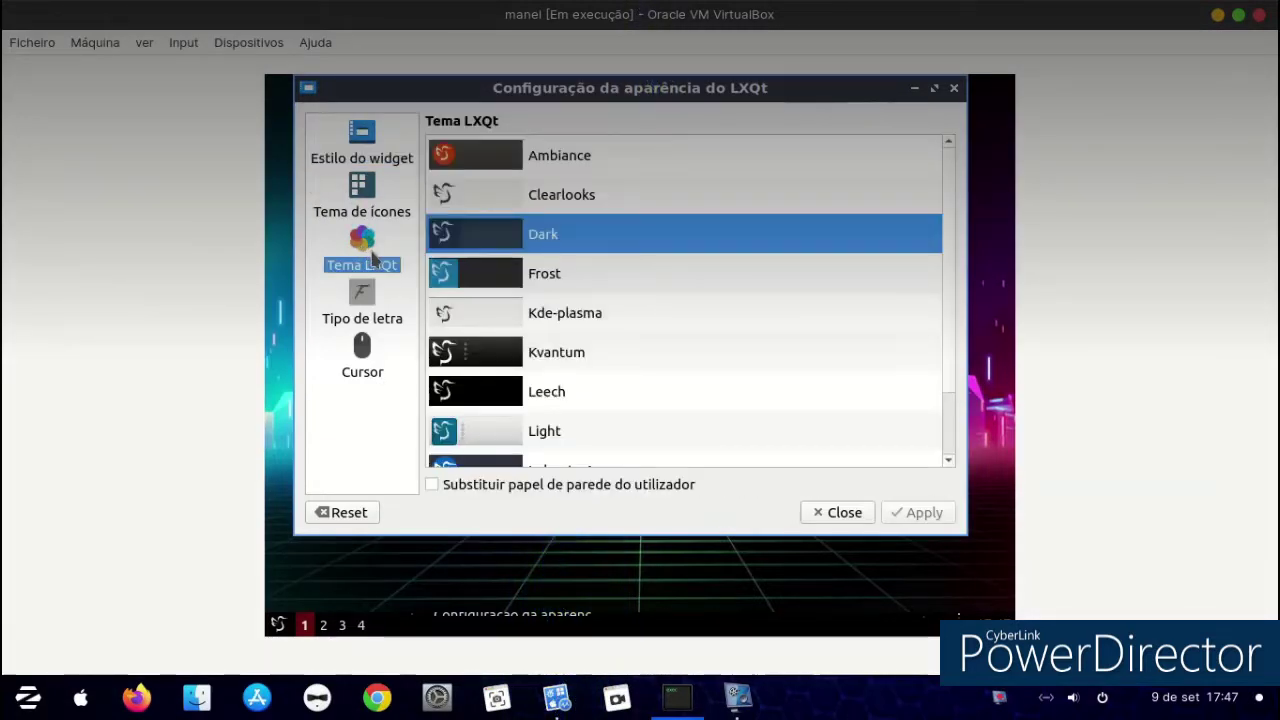
click(460, 330)
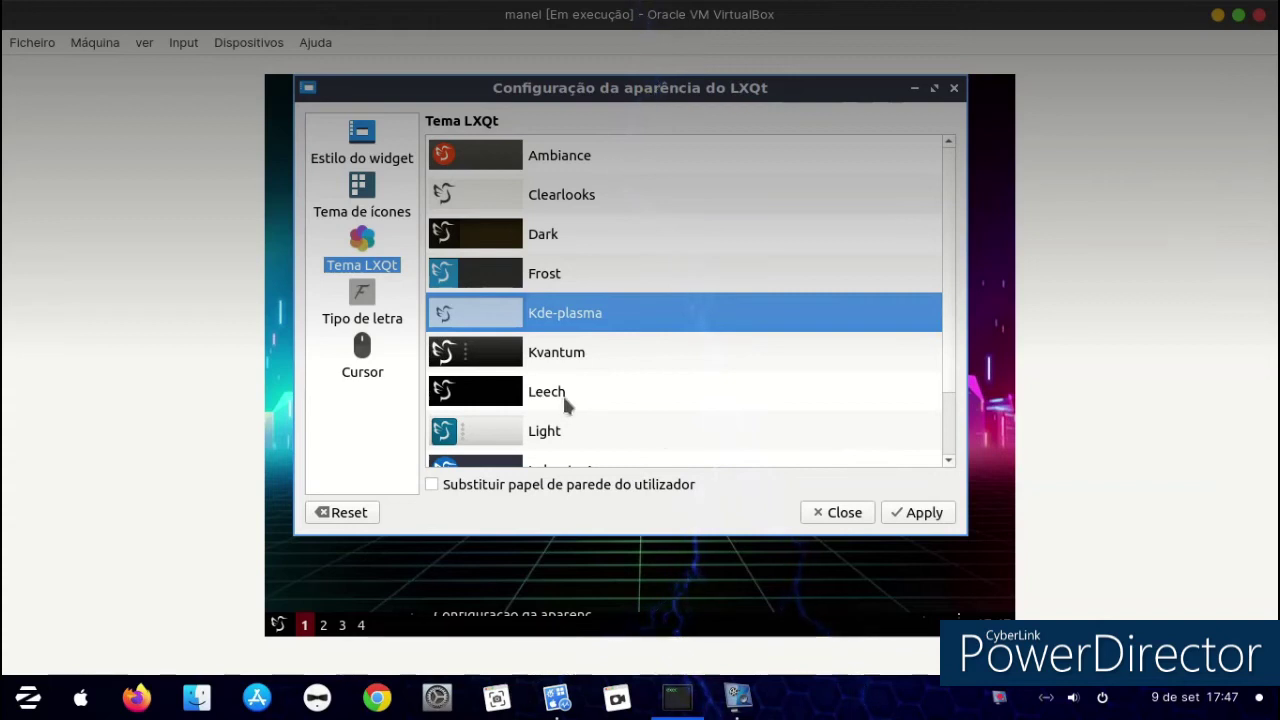
click(898, 514)
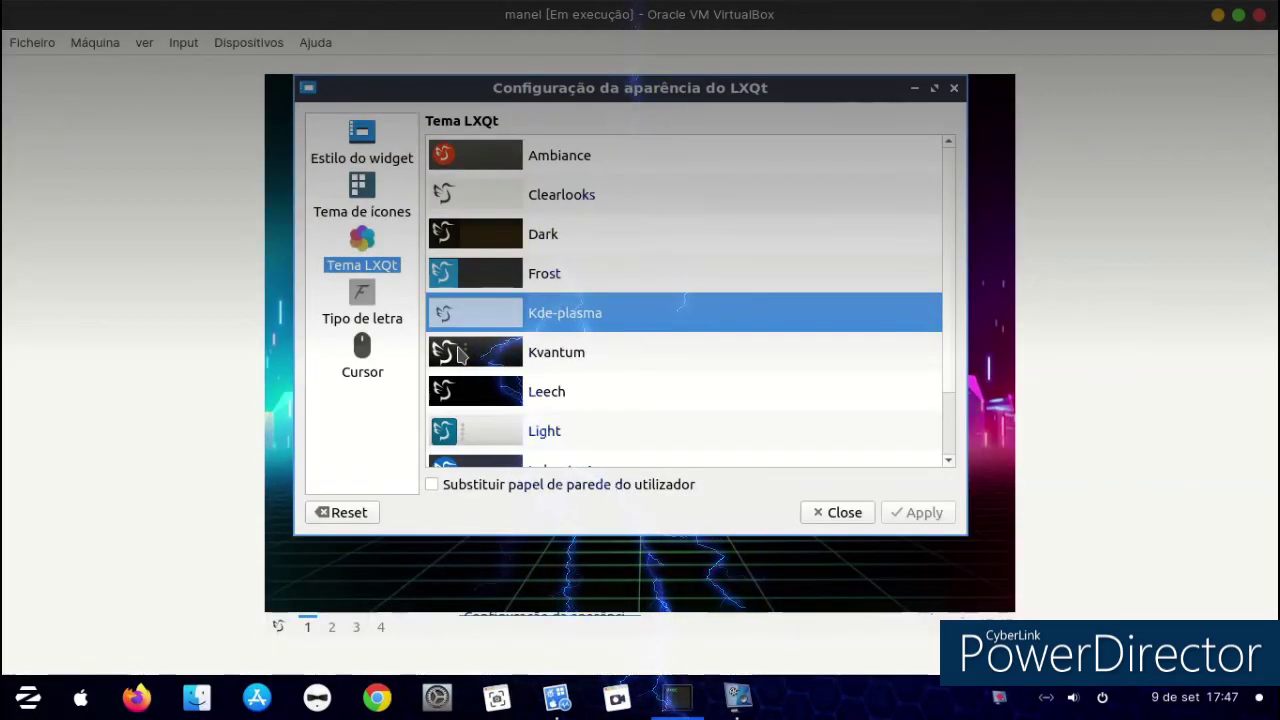
Switch the LXQt theme to Kvantum, apply it, and close the settings.
click(460, 353)
click(914, 514)
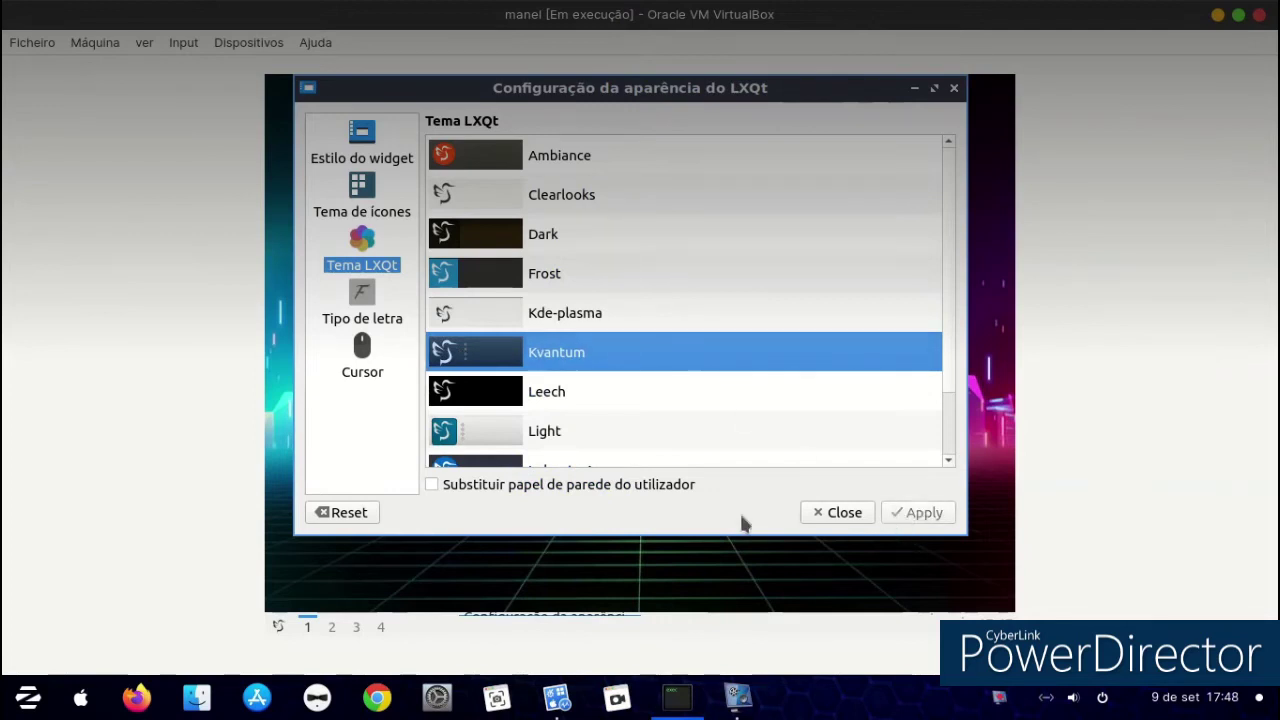
click(277, 625)
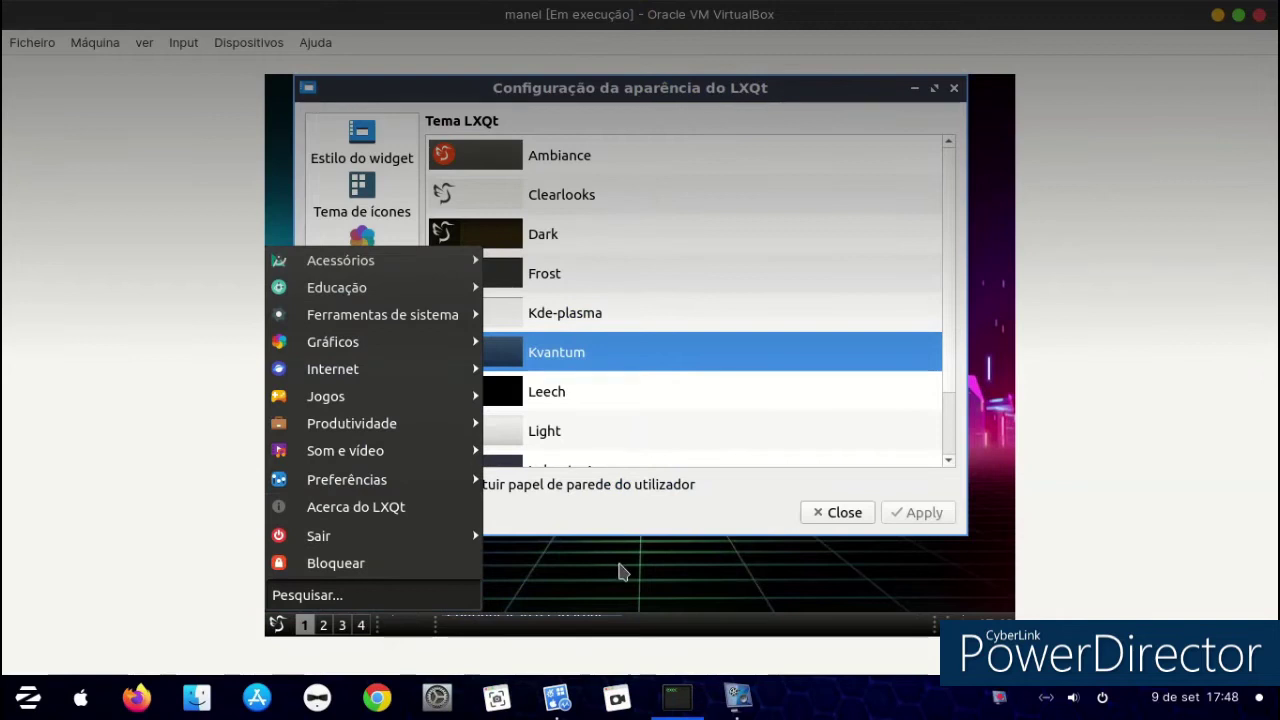
click(621, 565)
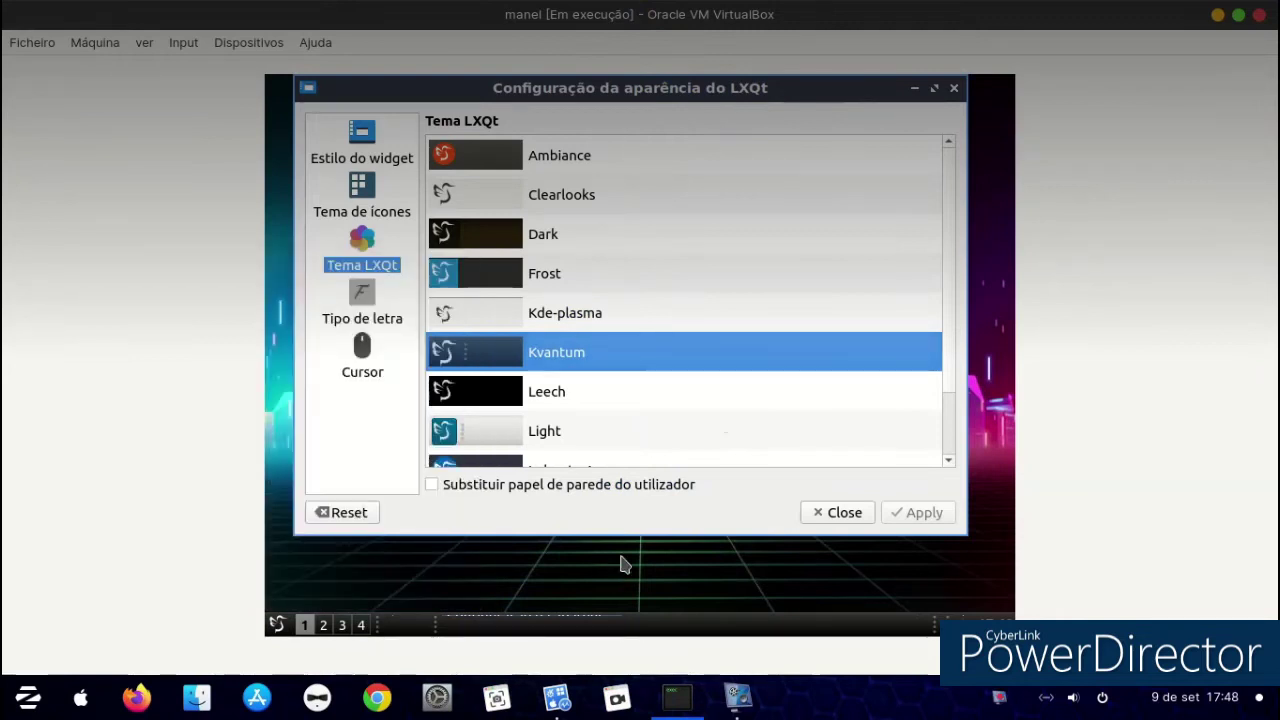
click(949, 96)
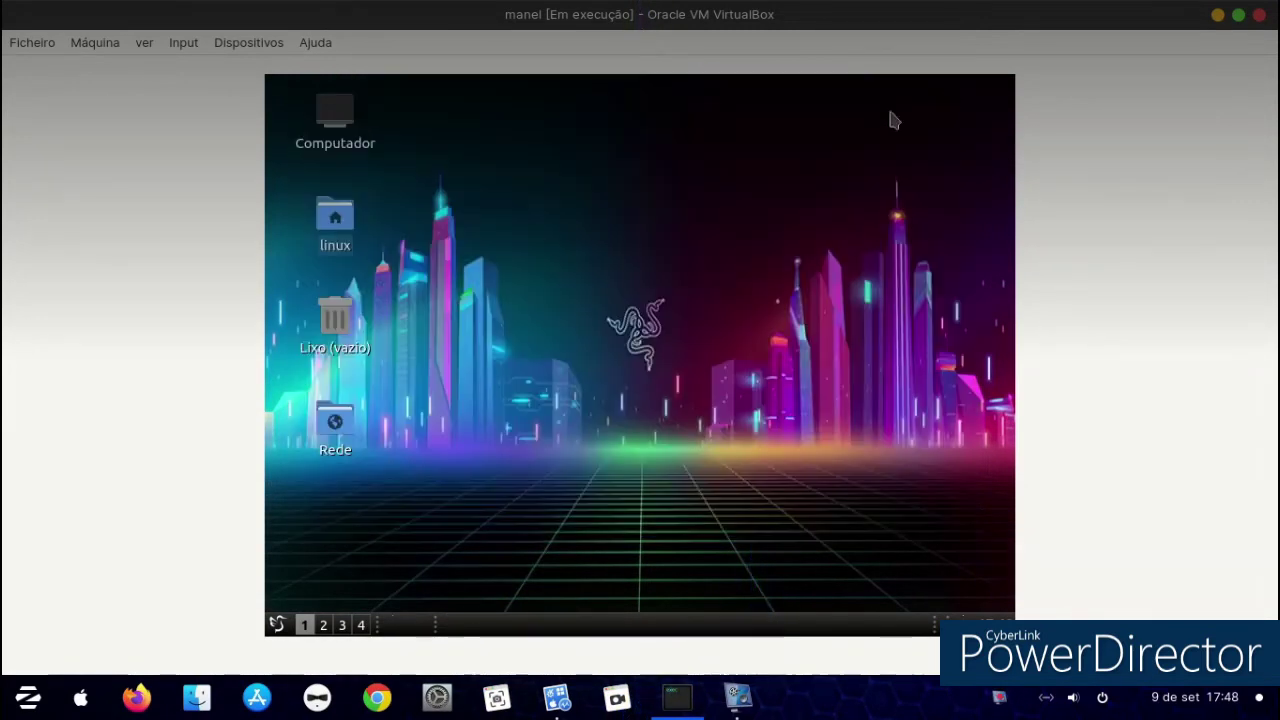
Extract candy-icons.tar.xz in Transferências and copy the resulting candy-icons folder.
double_click(337, 225)
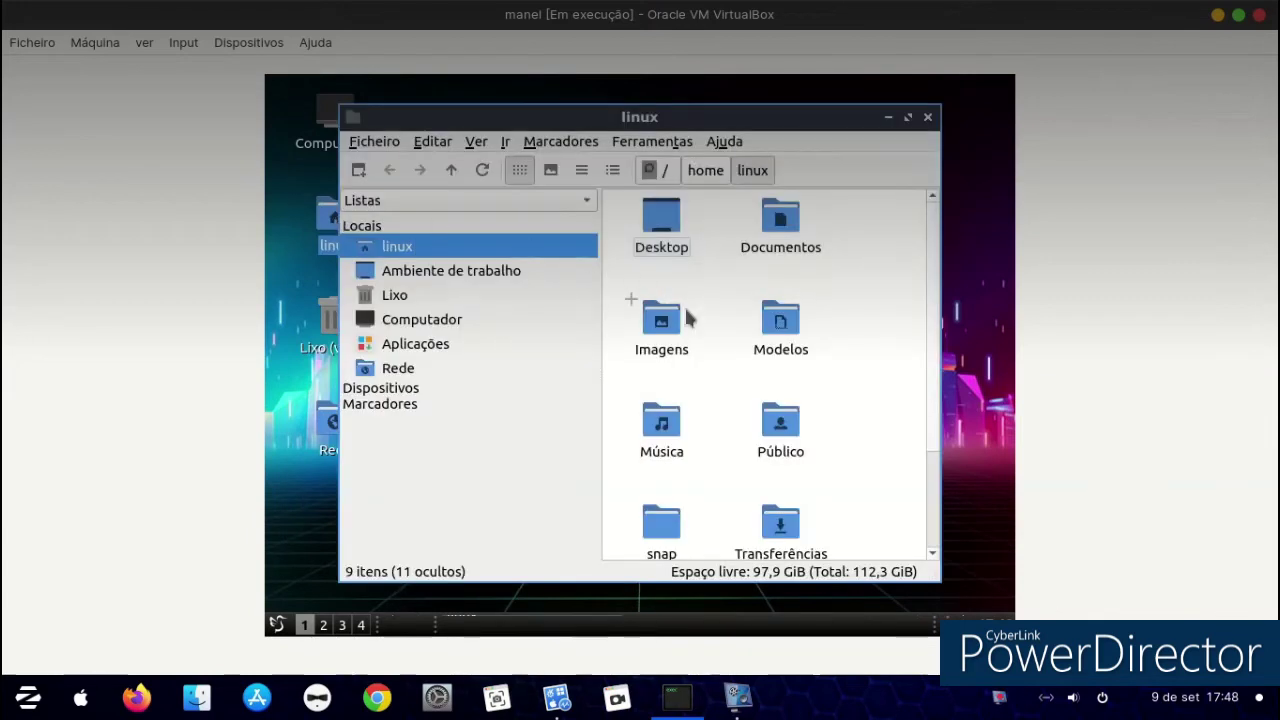
click(785, 528)
double_click(785, 528)
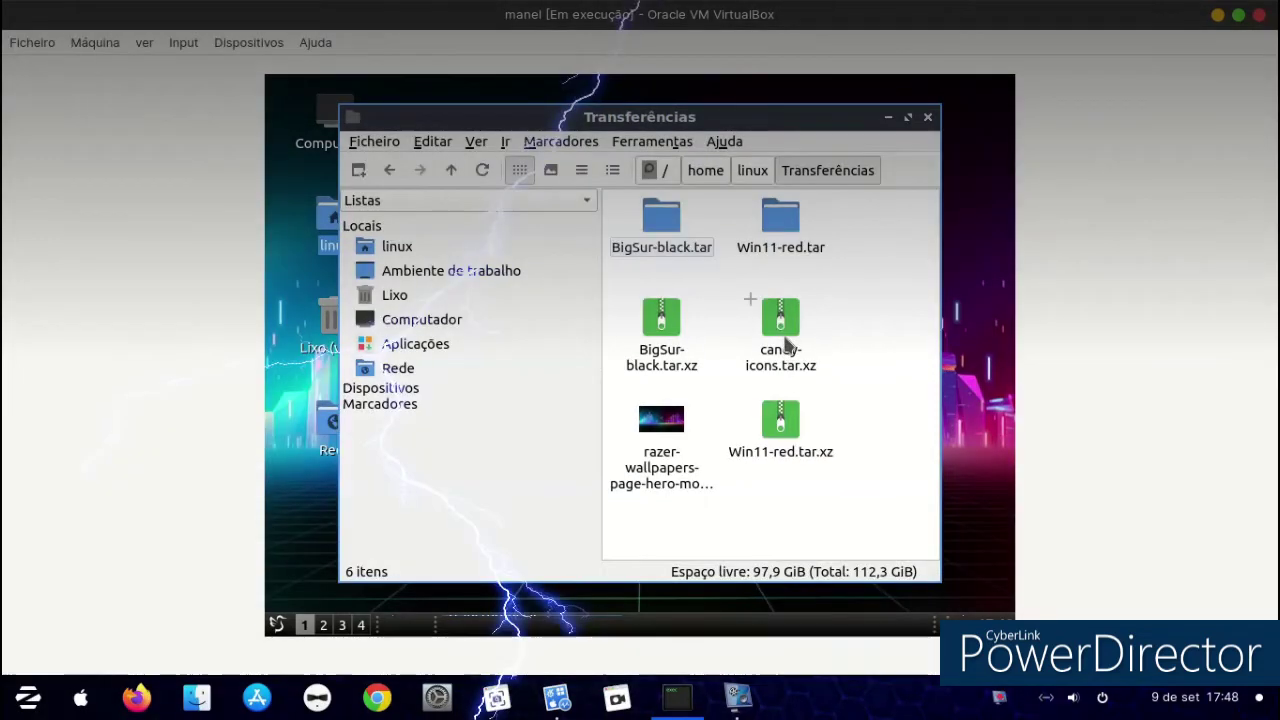
right_click(780, 343)
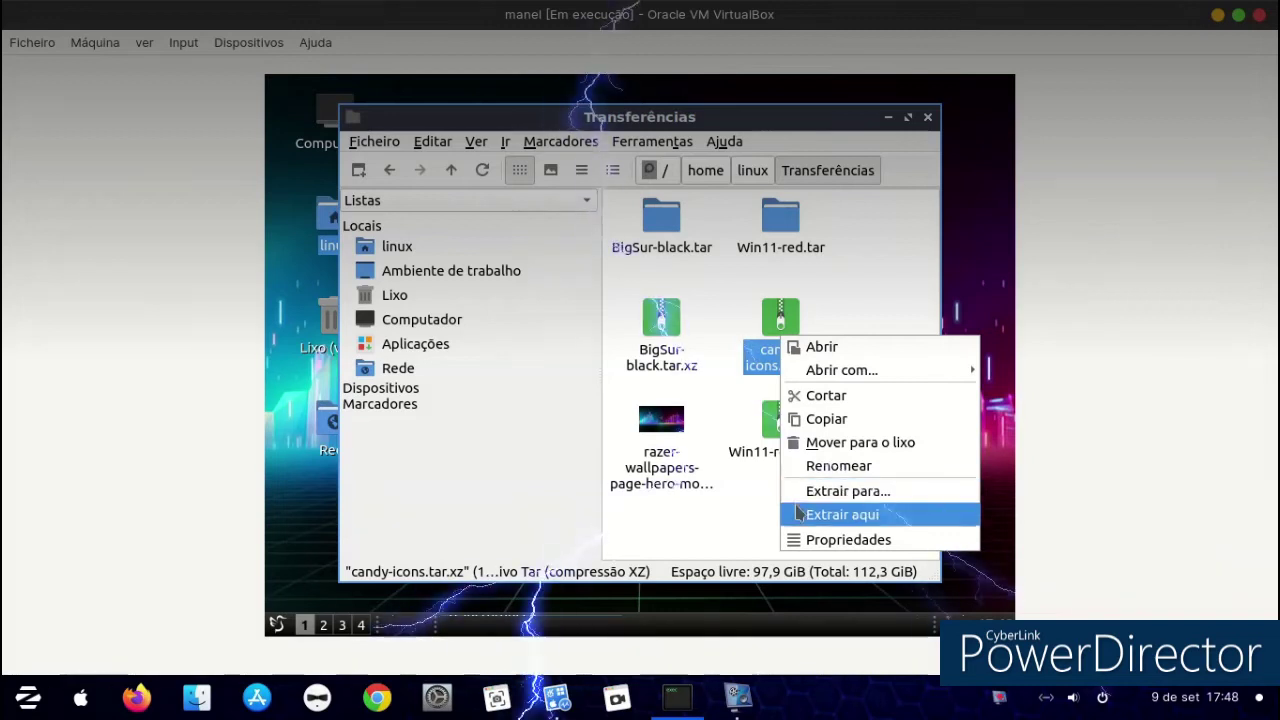
click(800, 513)
click(895, 445)
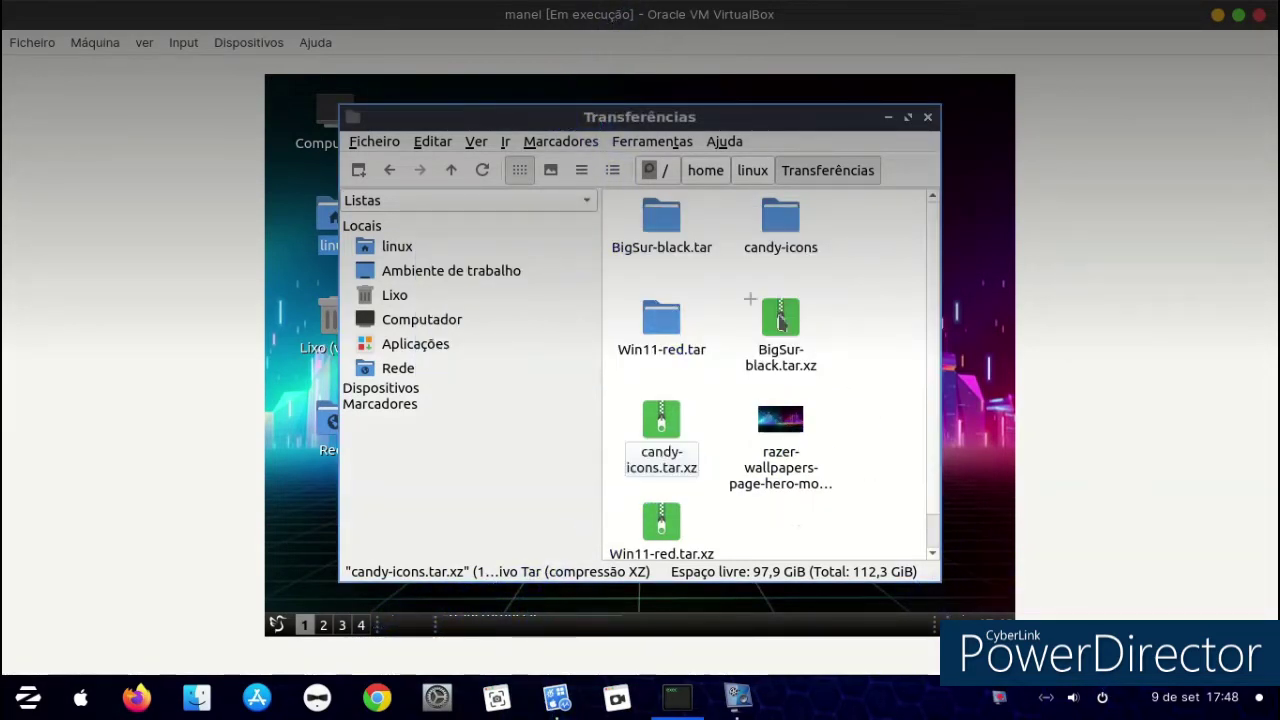
right_click(778, 212)
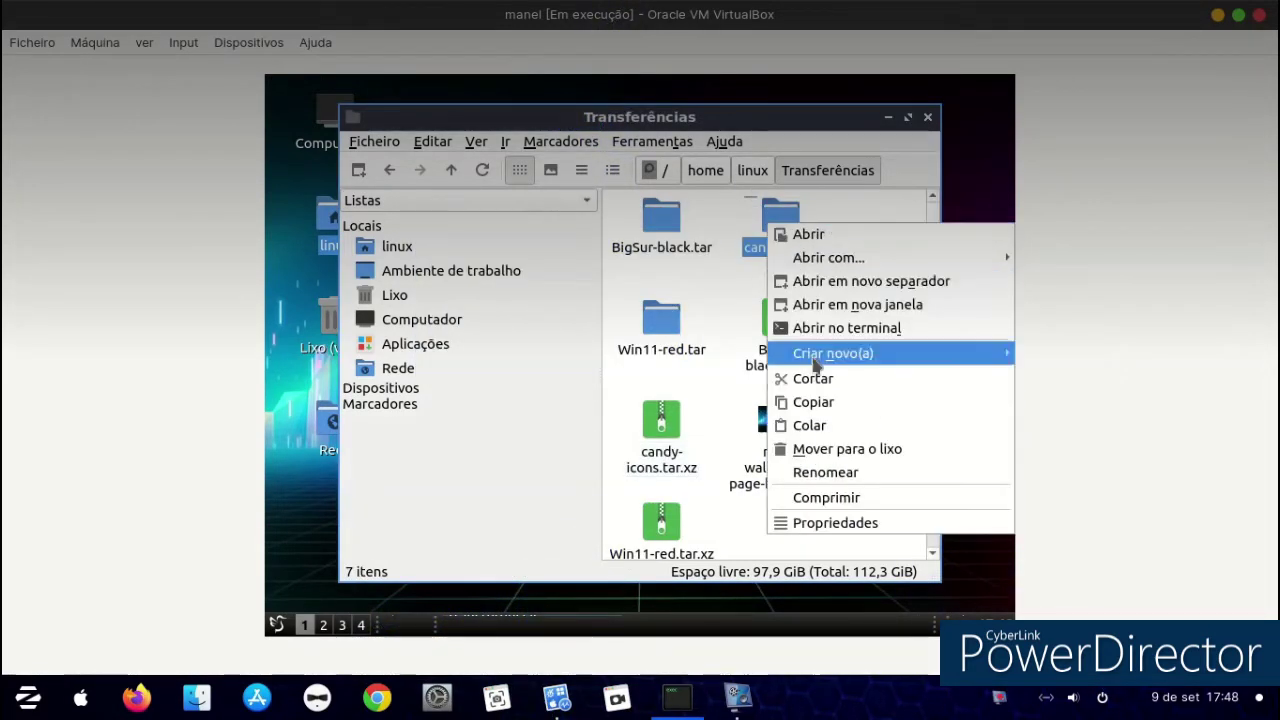
click(810, 403)
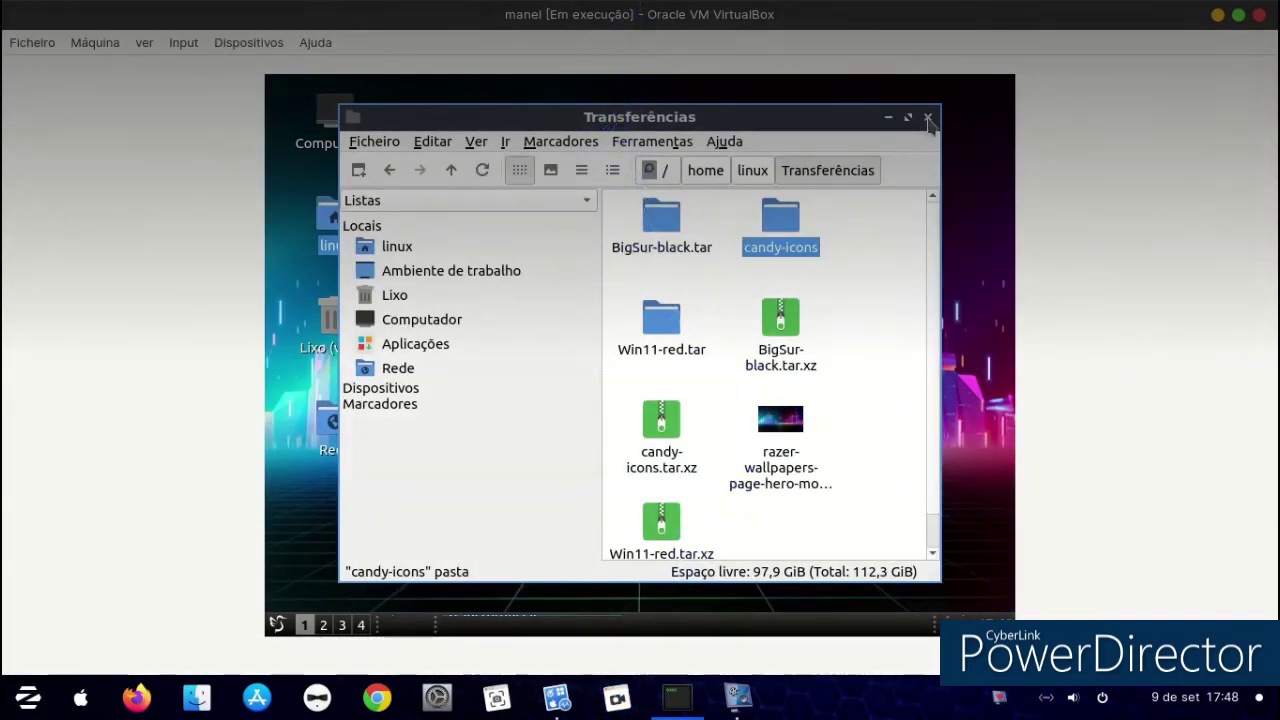
click(928, 118)
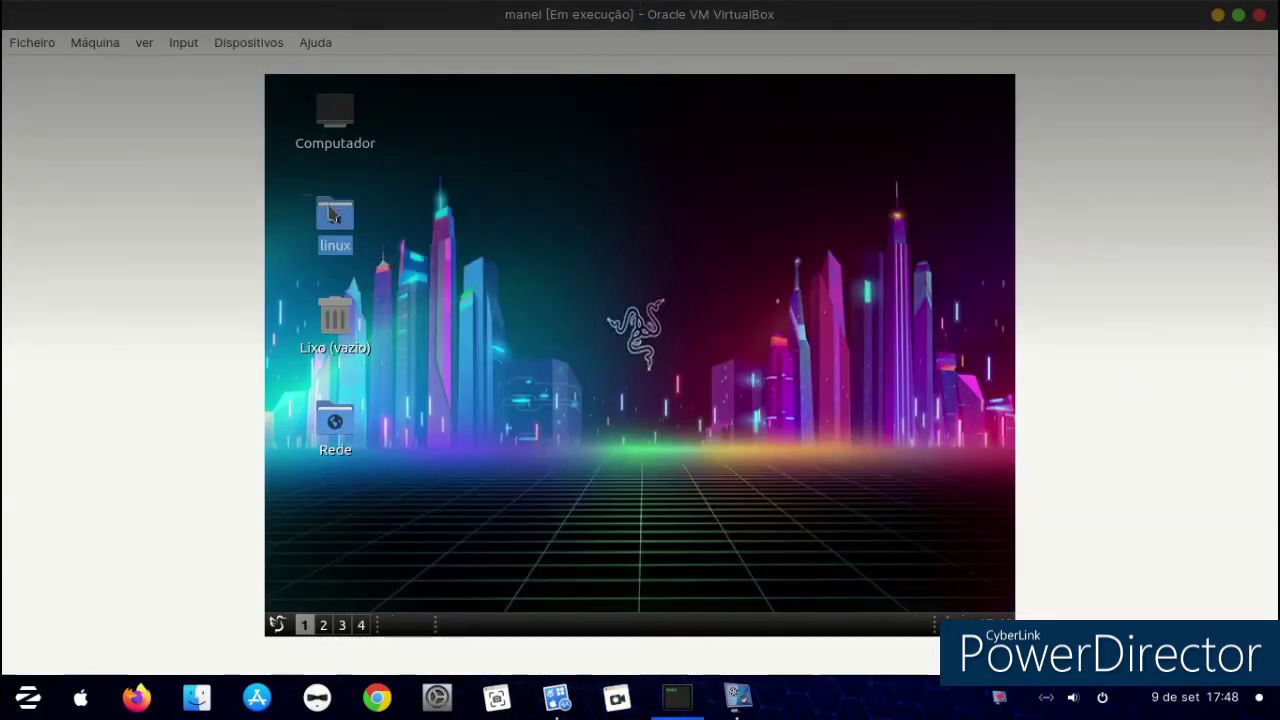
Show hidden files in home and paste the candy-icons folder into .icons.
double_click(334, 214)
scroll(794, 320, down, 3)
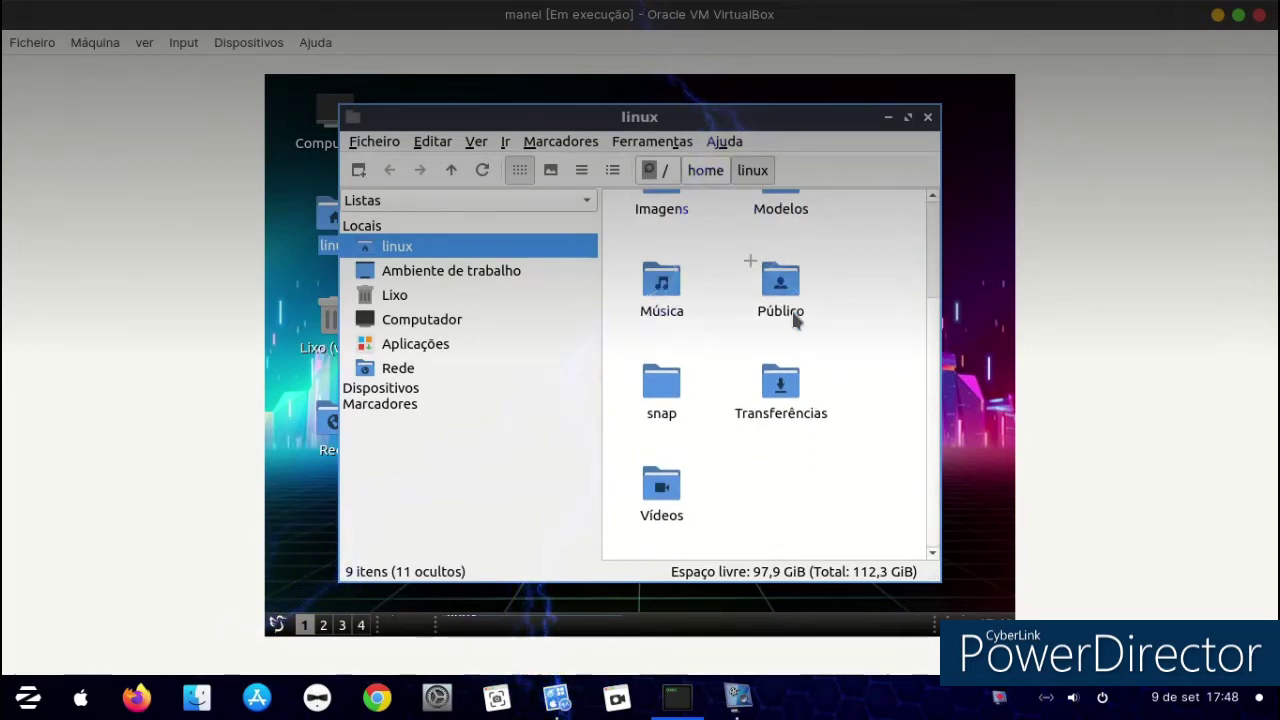
scroll(794, 320, up, 3)
right_click(855, 278)
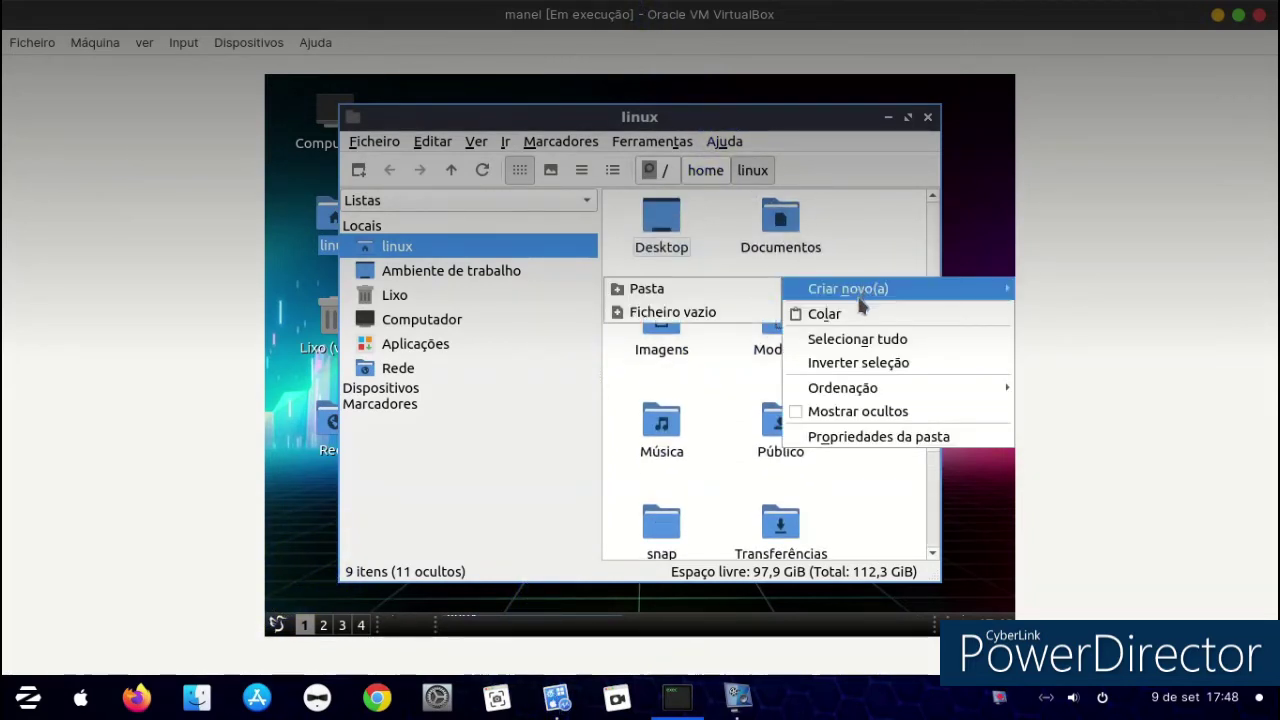
click(837, 406)
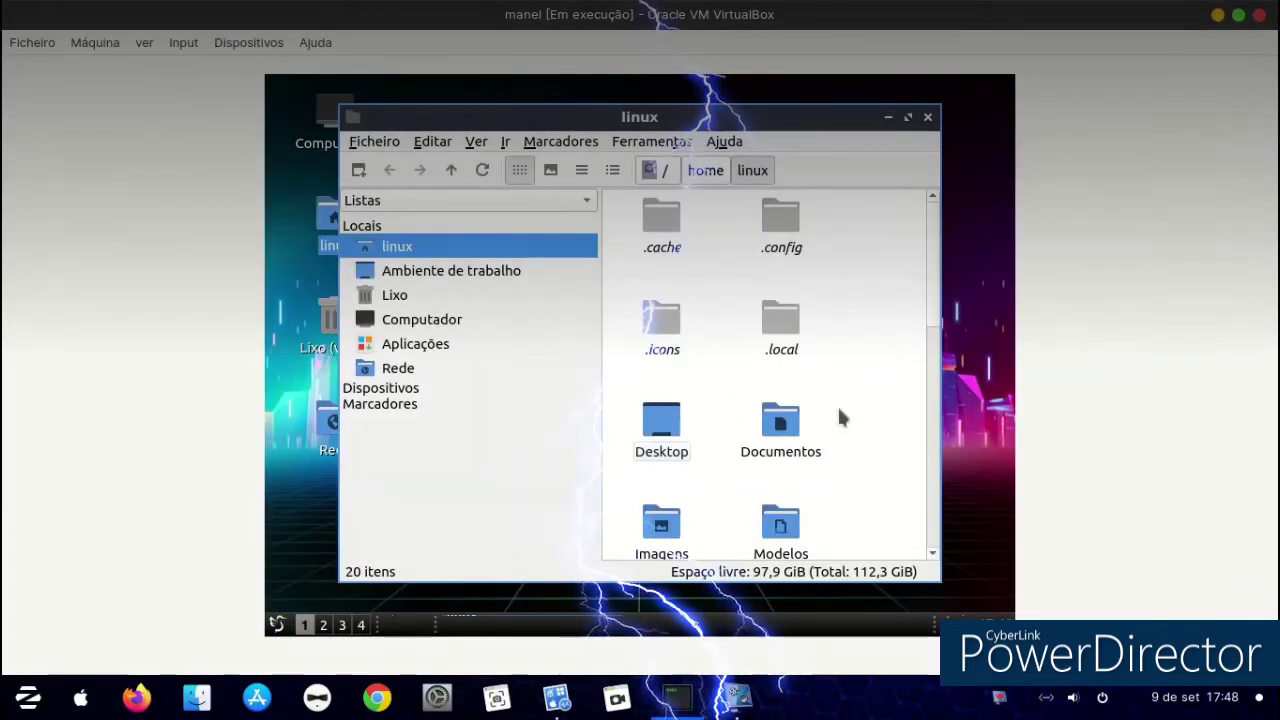
double_click(678, 335)
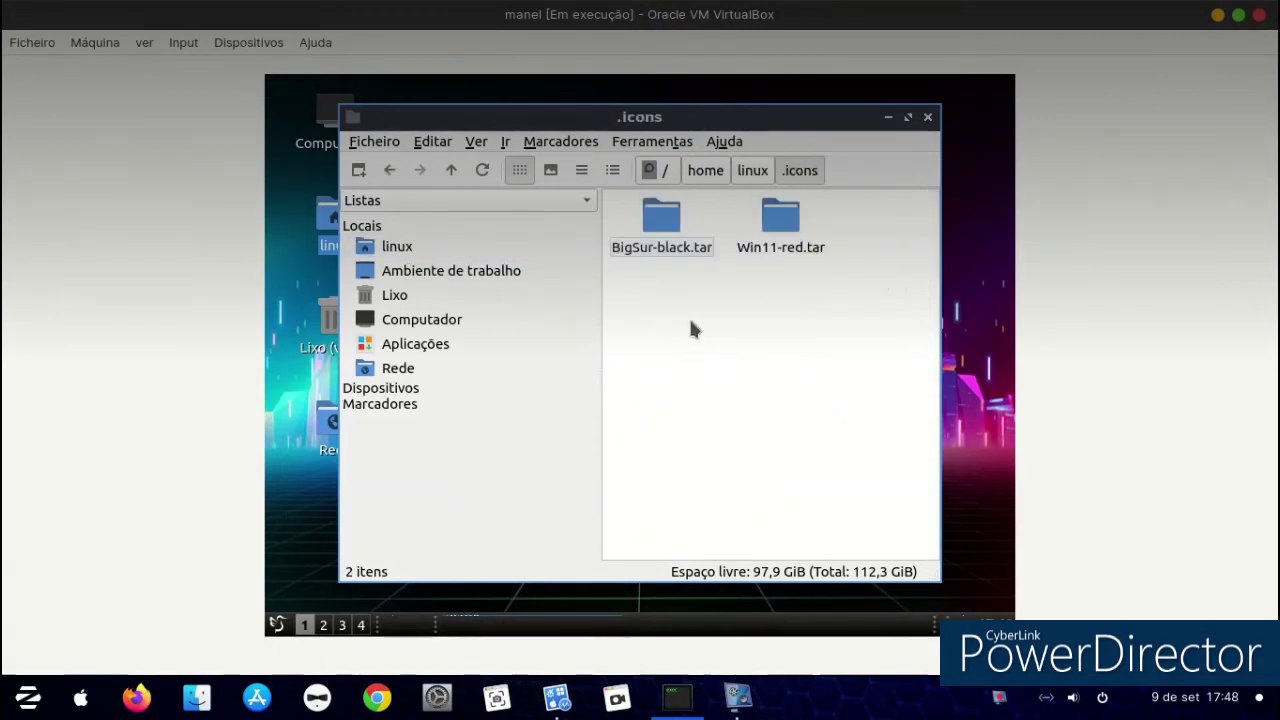
right_click(690, 323)
click(711, 362)
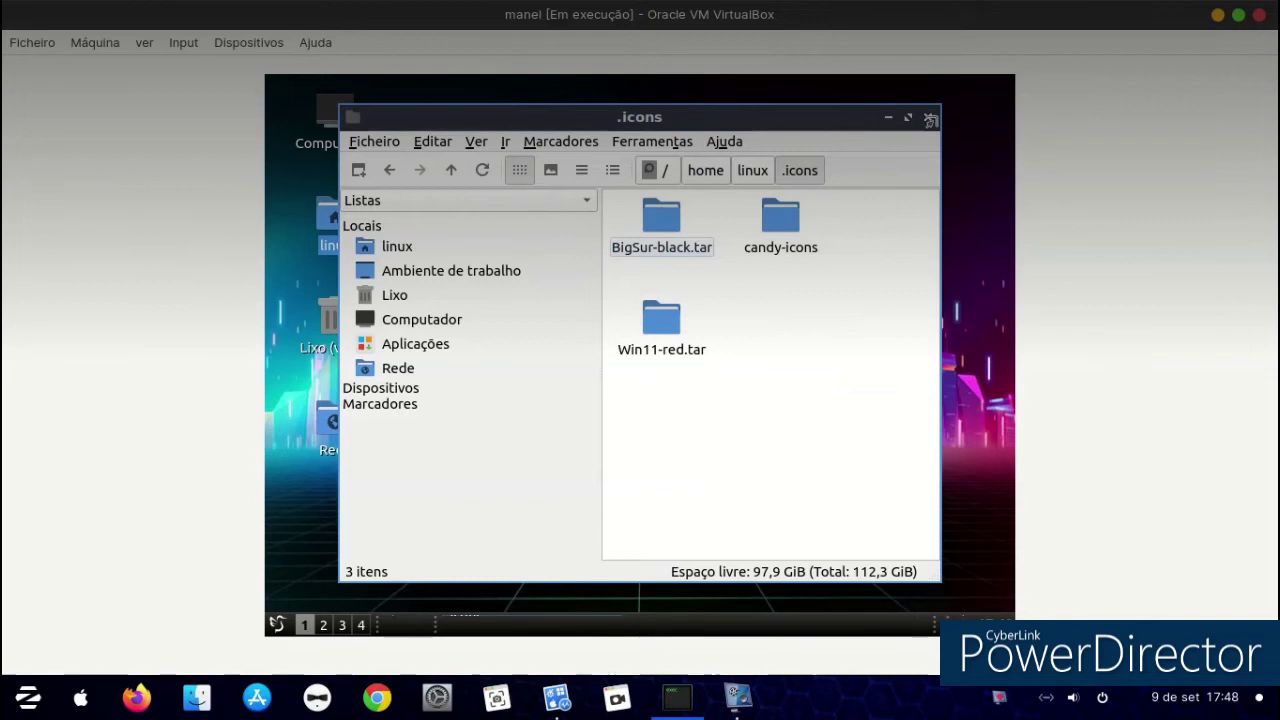
click(928, 118)
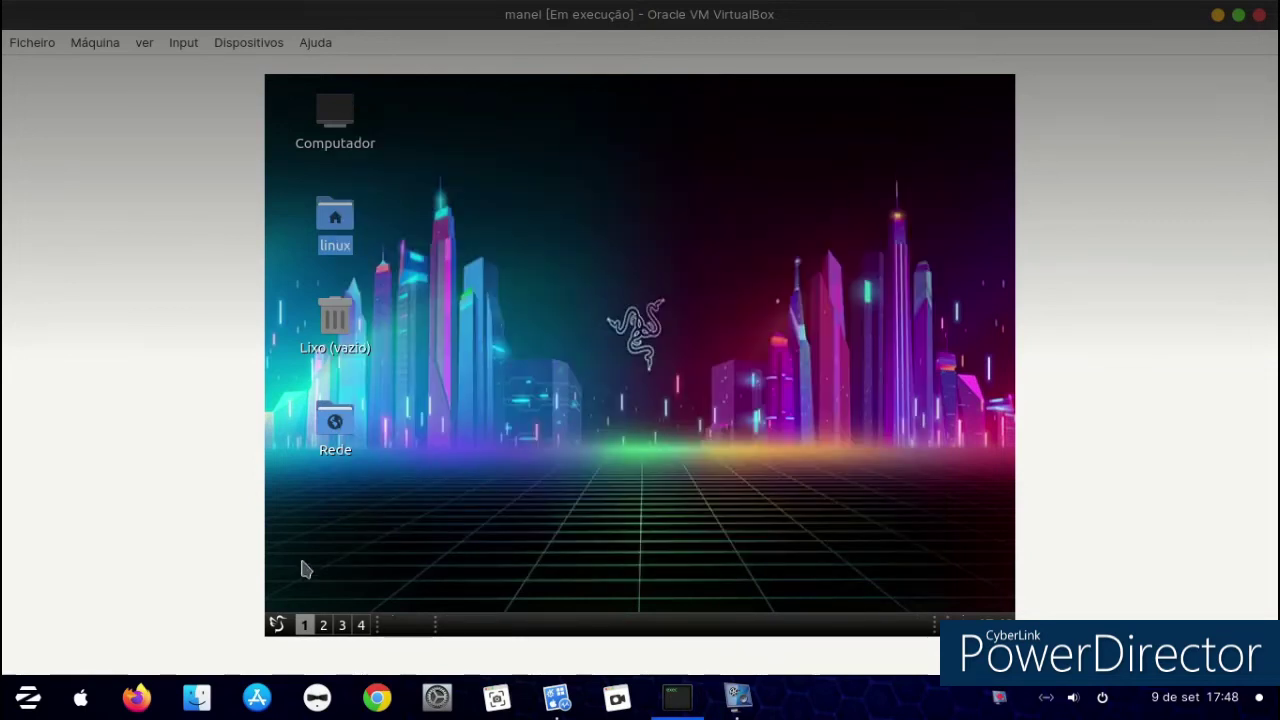
Select candy-icons as the icon theme in LXQt Appearance, apply it, and close.
click(279, 623)
mouse_move(368, 299)
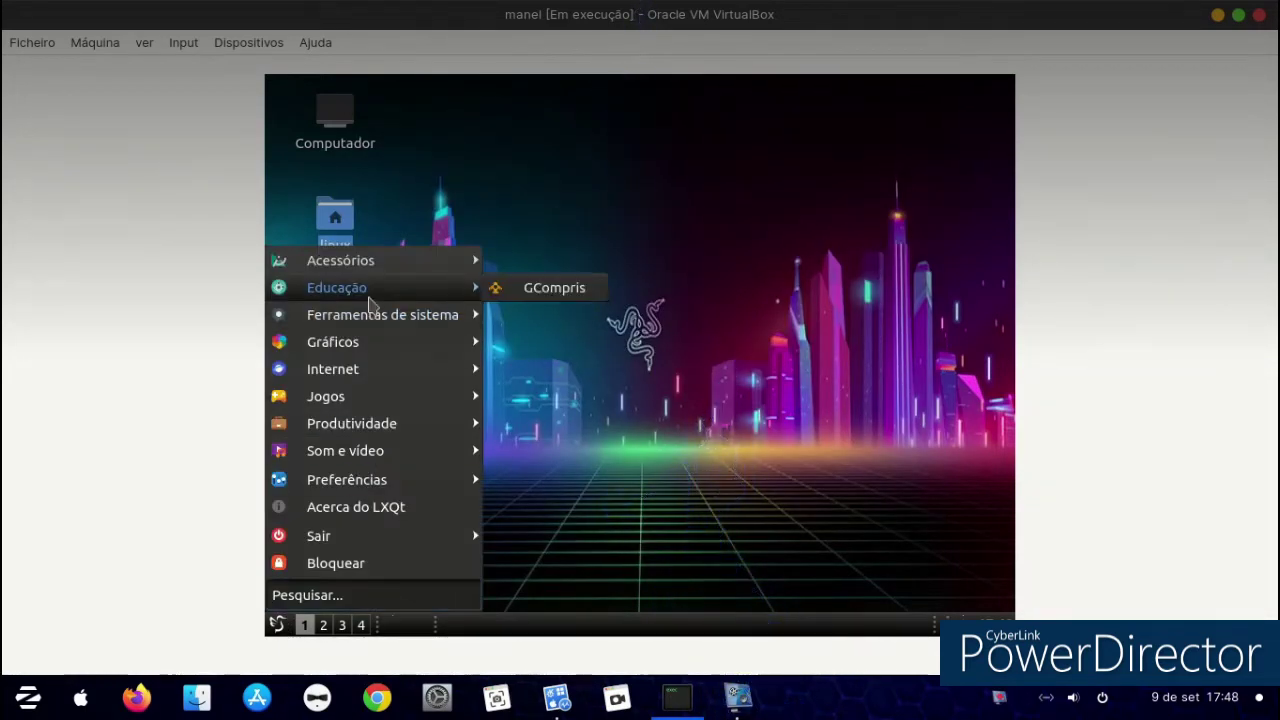
mouse_move(386, 326)
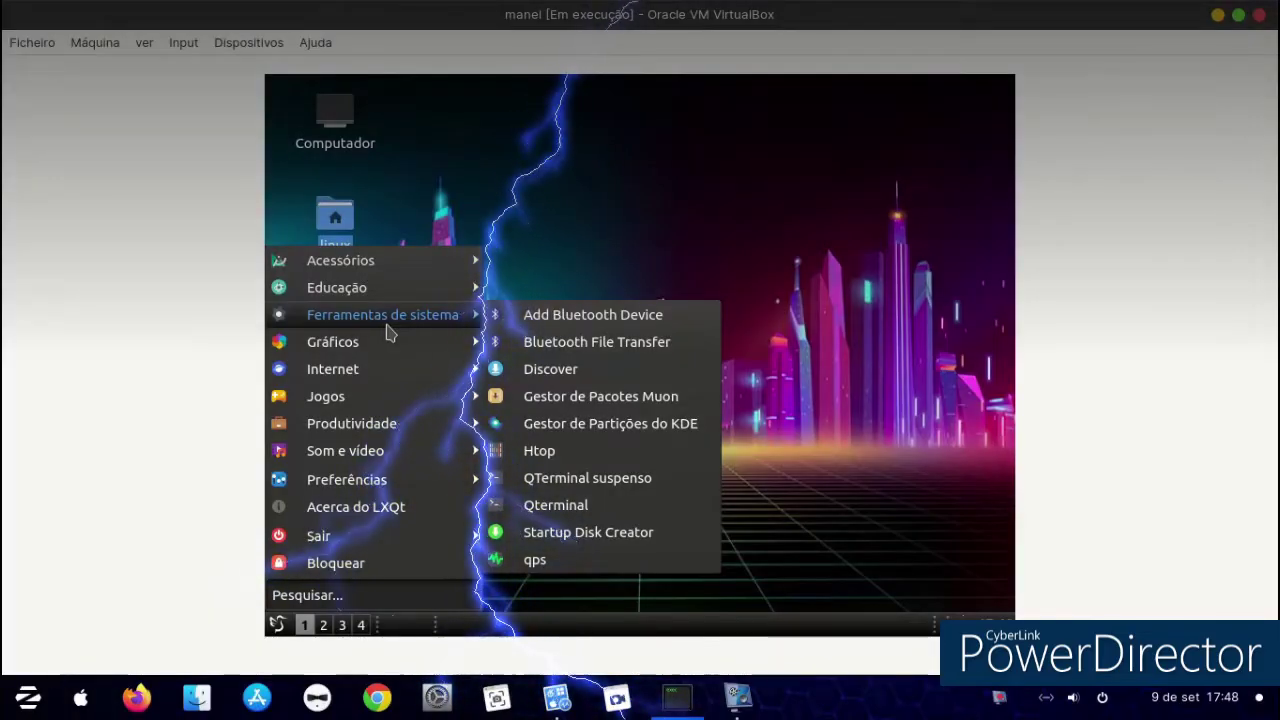
mouse_move(348, 484)
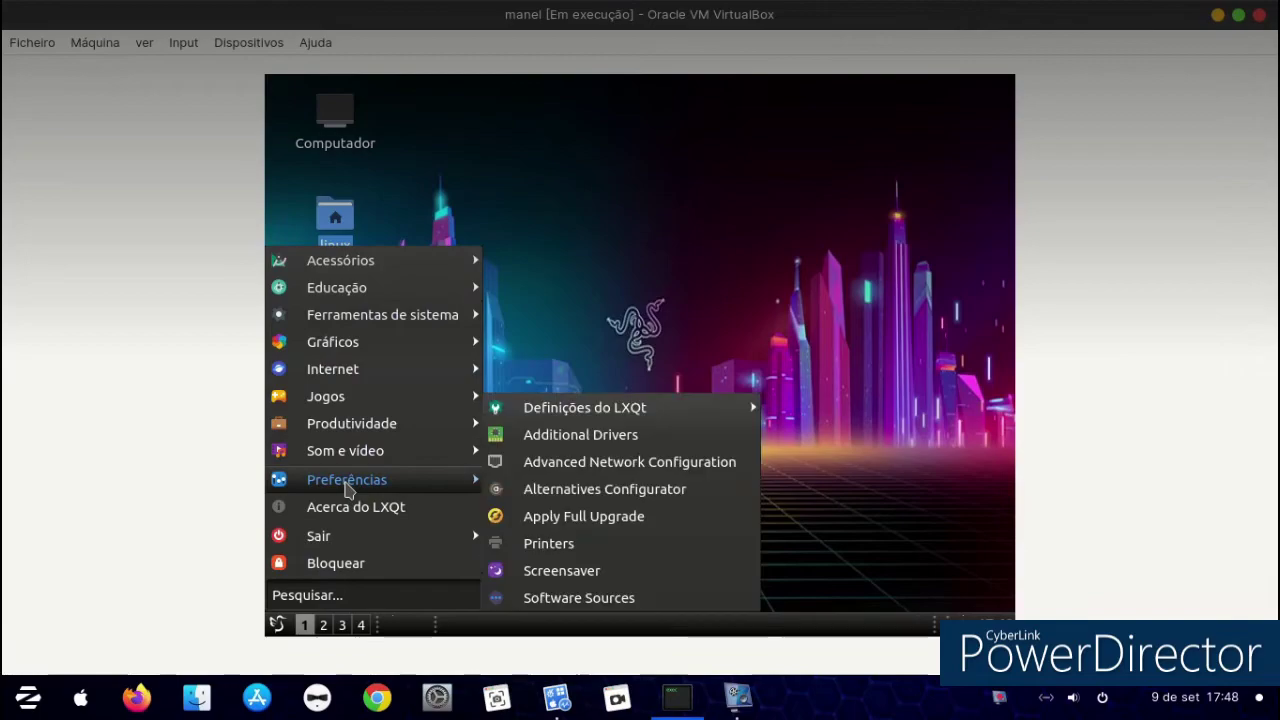
mouse_move(652, 408)
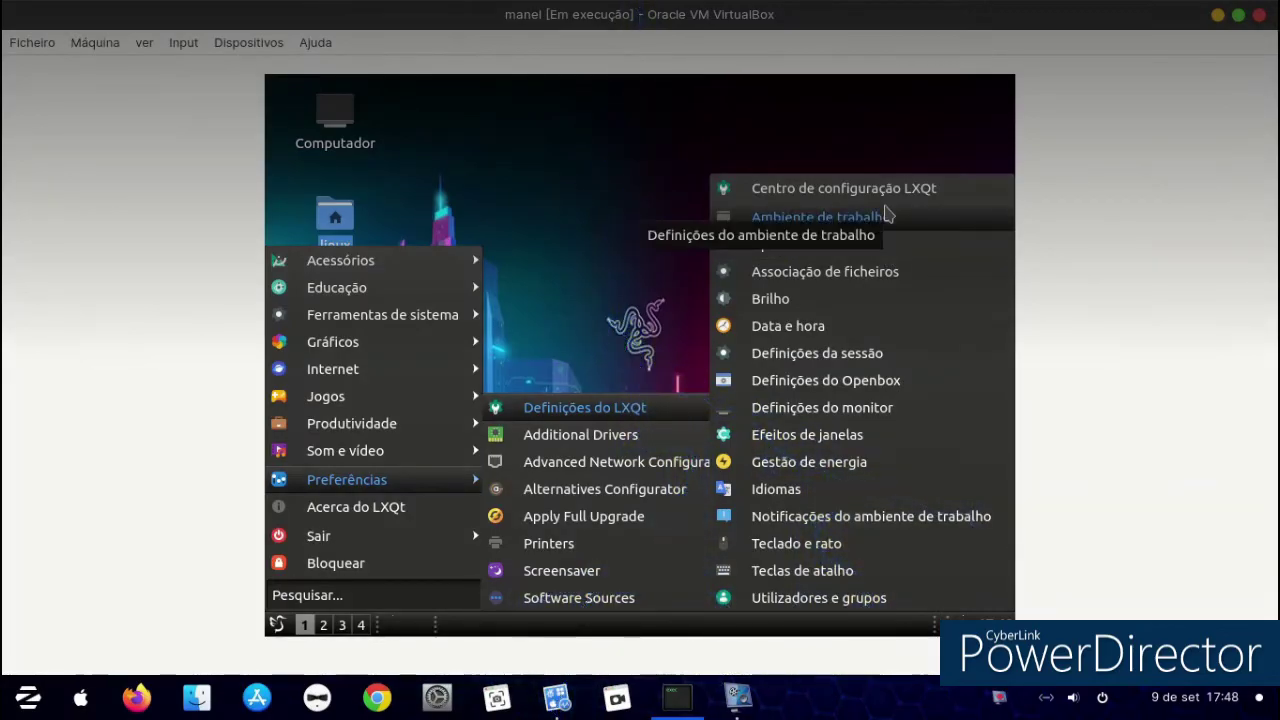
click(885, 244)
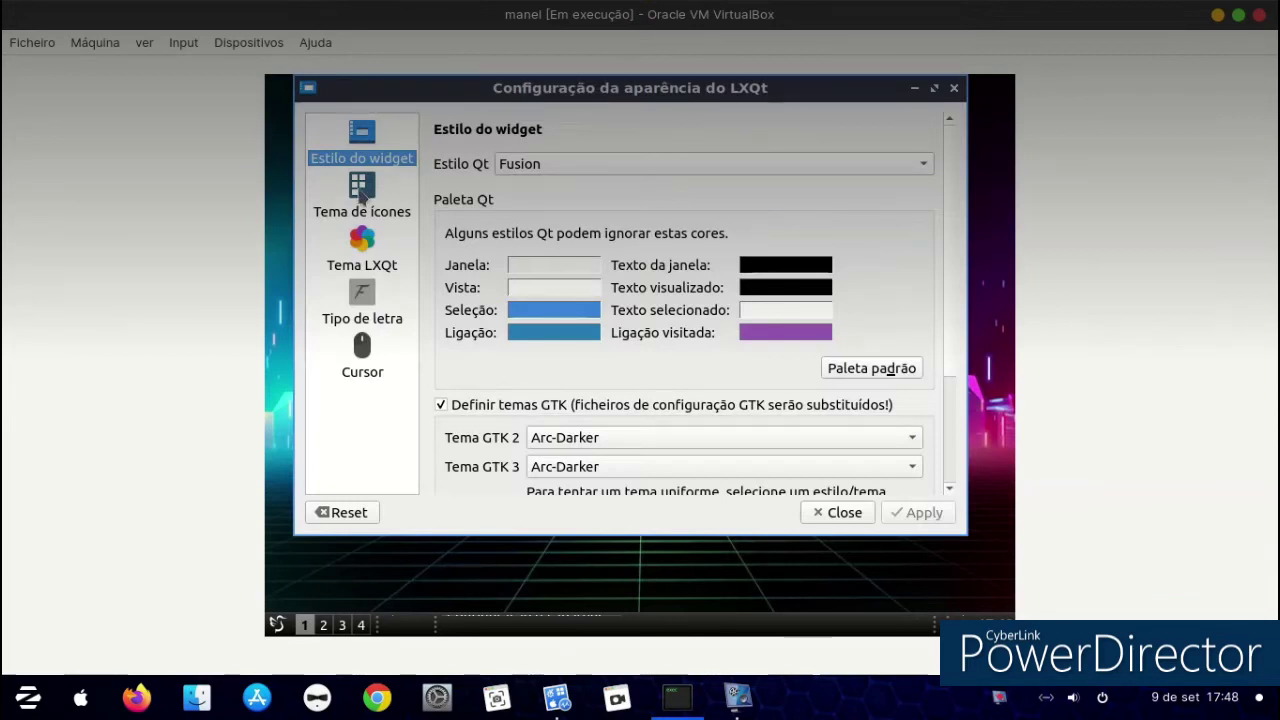
click(362, 255)
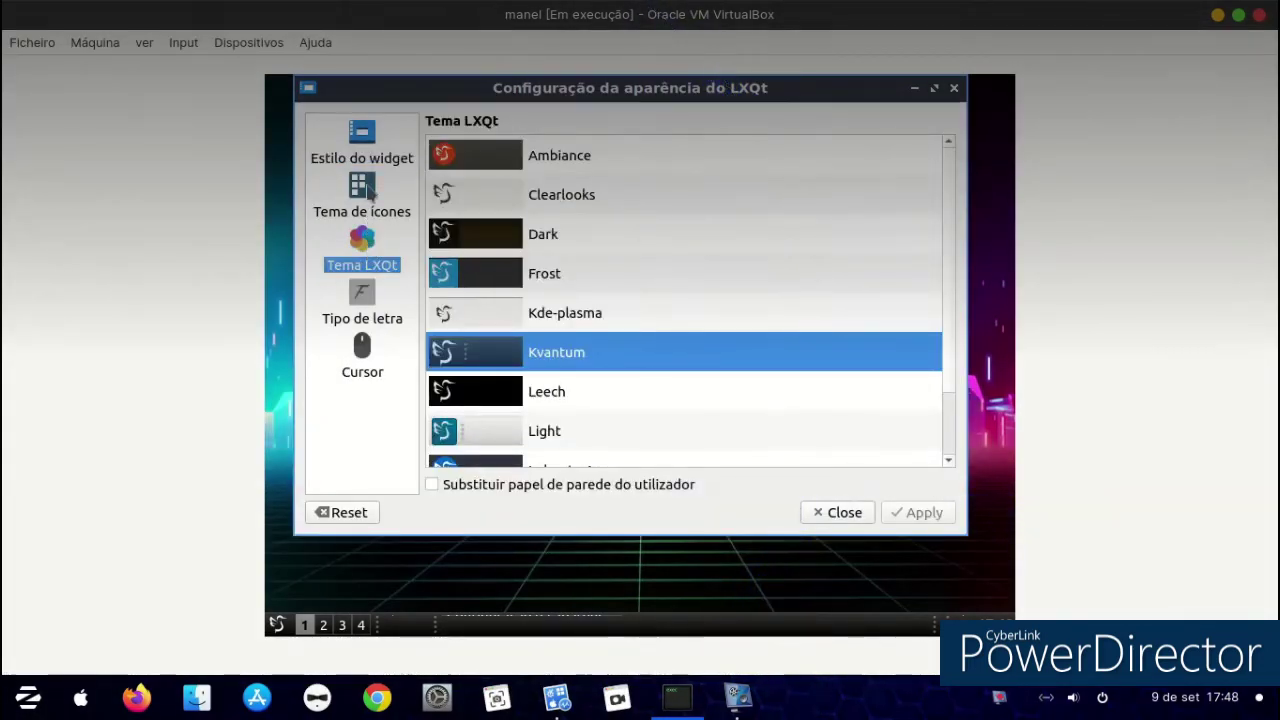
click(368, 194)
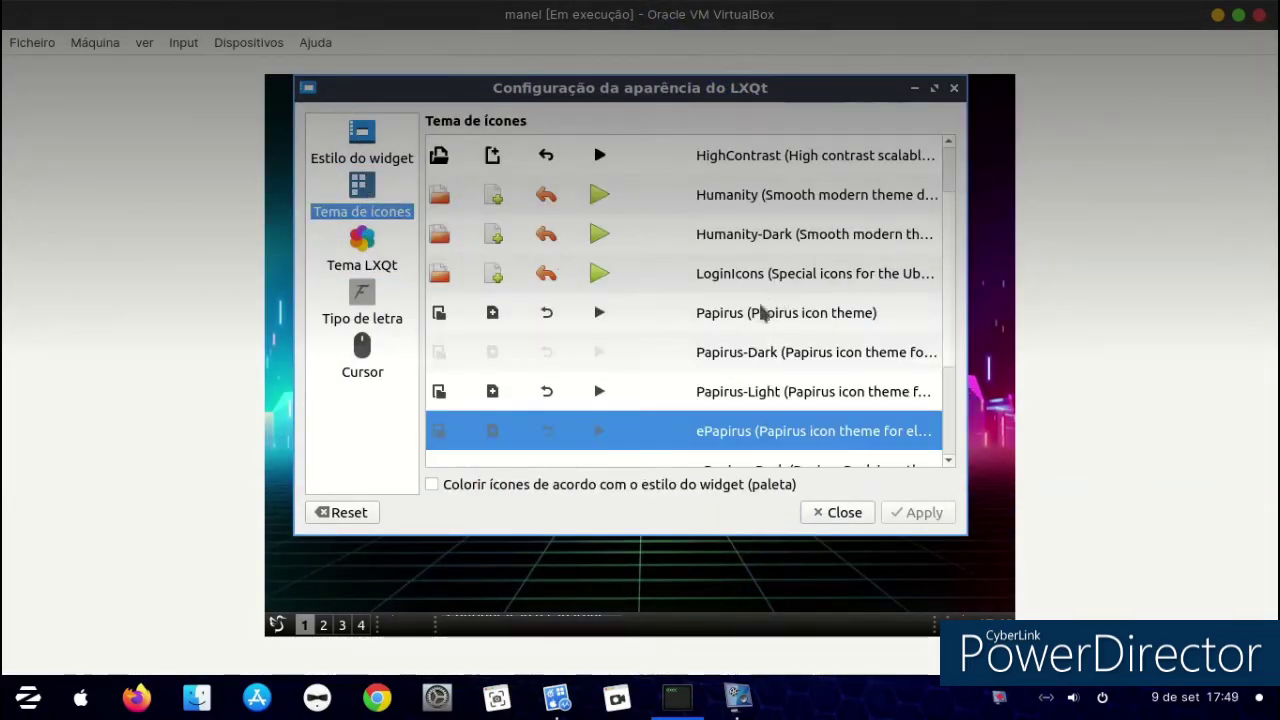
scroll(762, 313, up, 2)
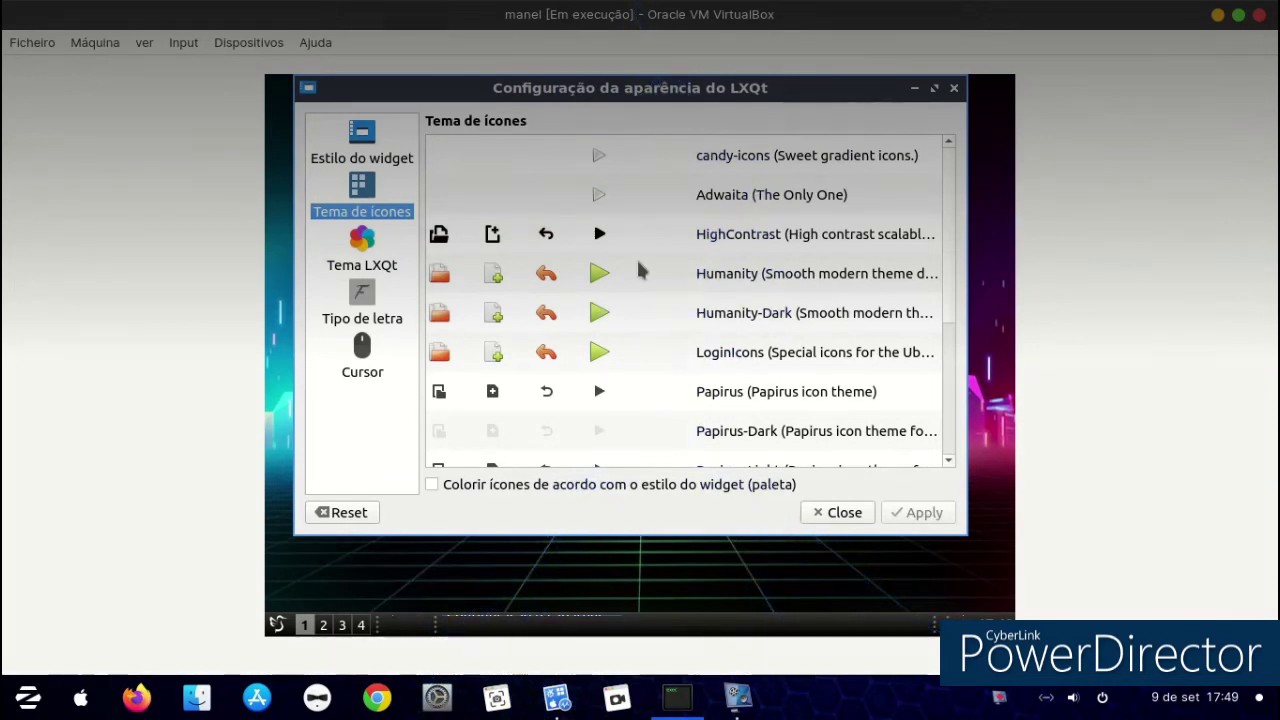
click(655, 155)
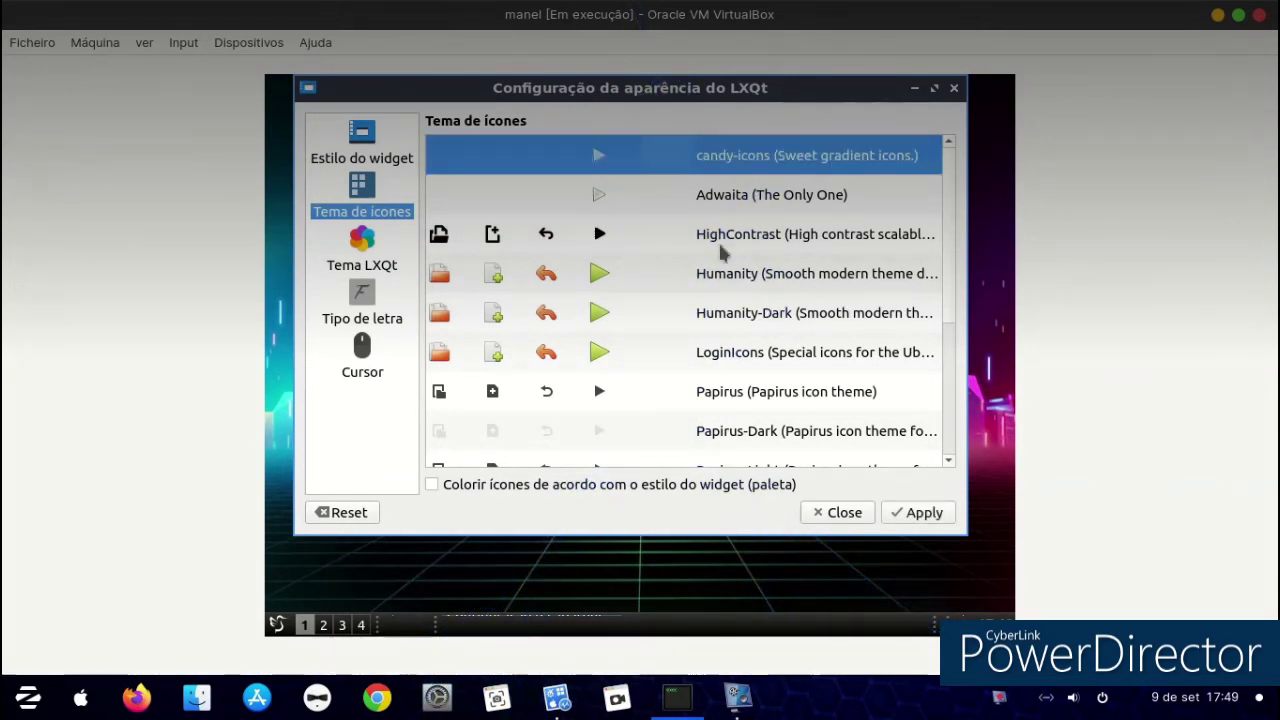
click(900, 516)
click(846, 514)
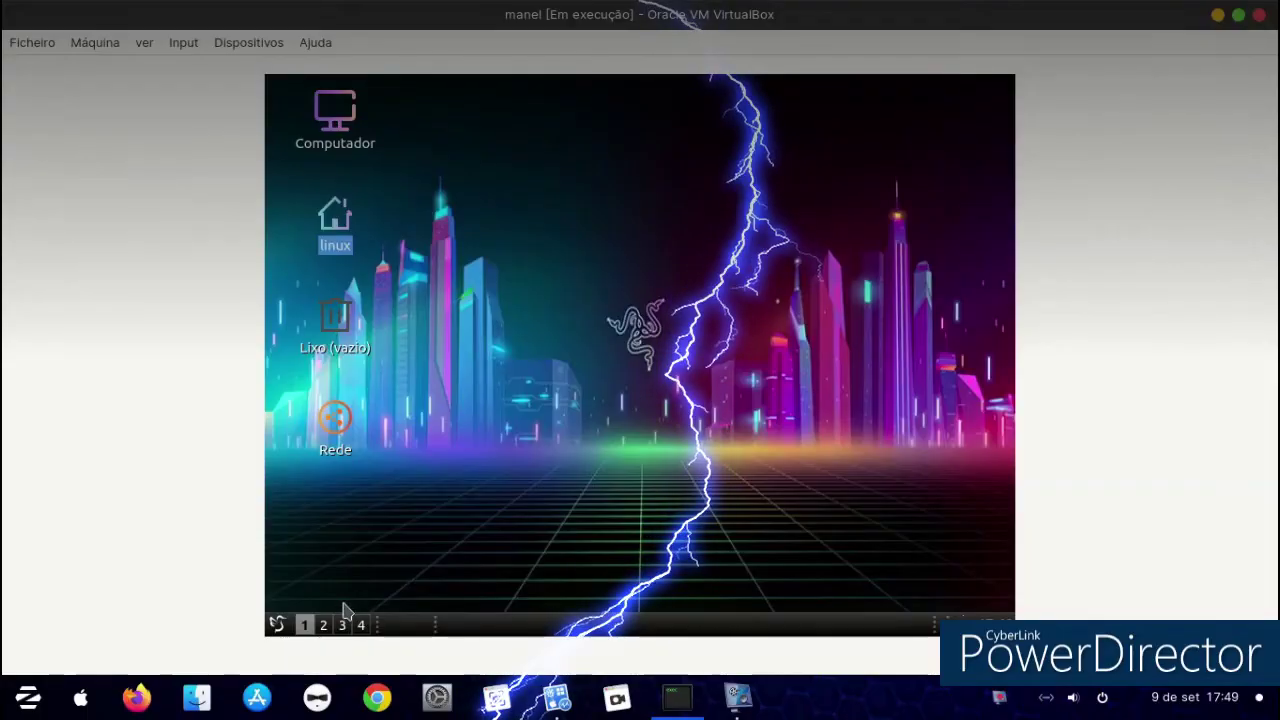
click(277, 624)
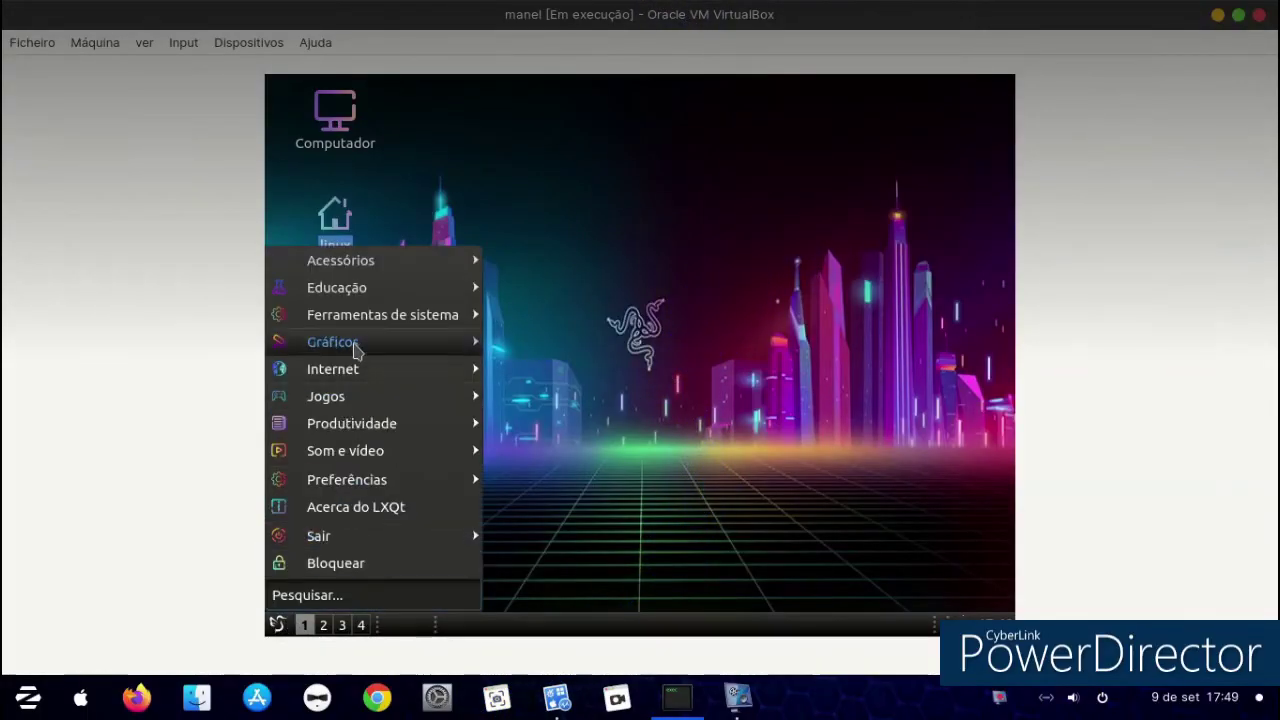
mouse_move(414, 478)
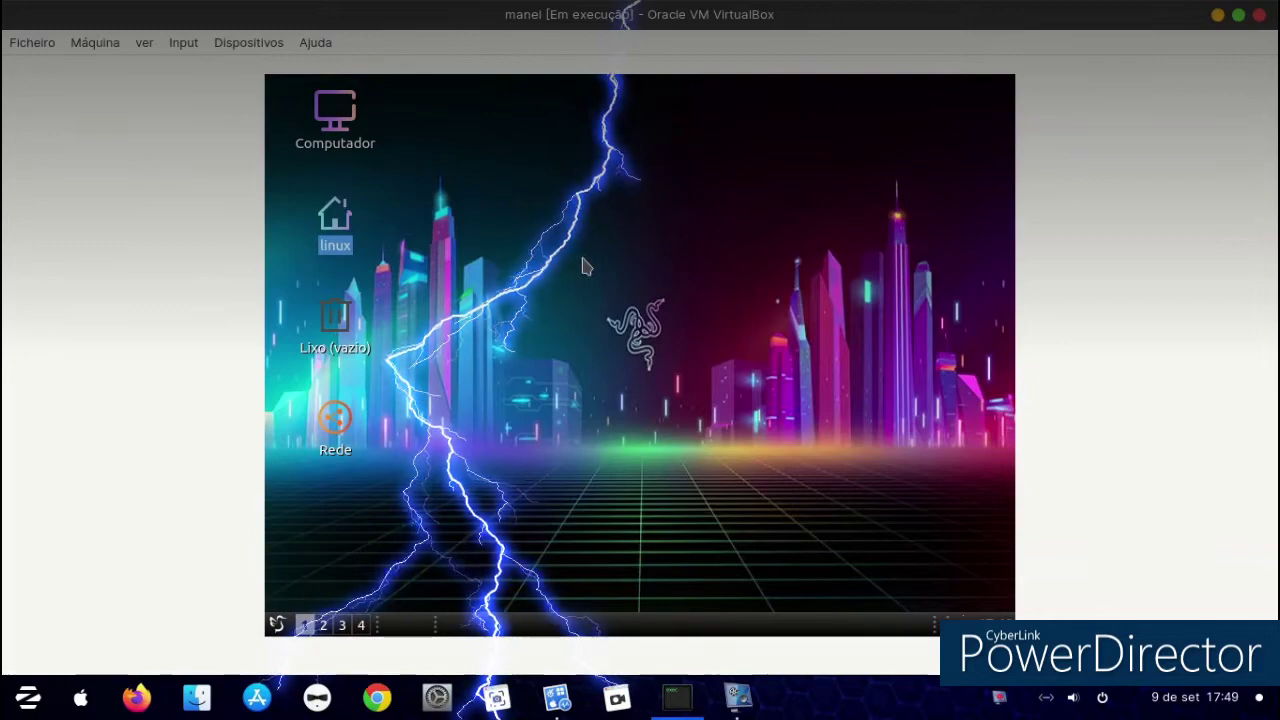
right_click(583, 262)
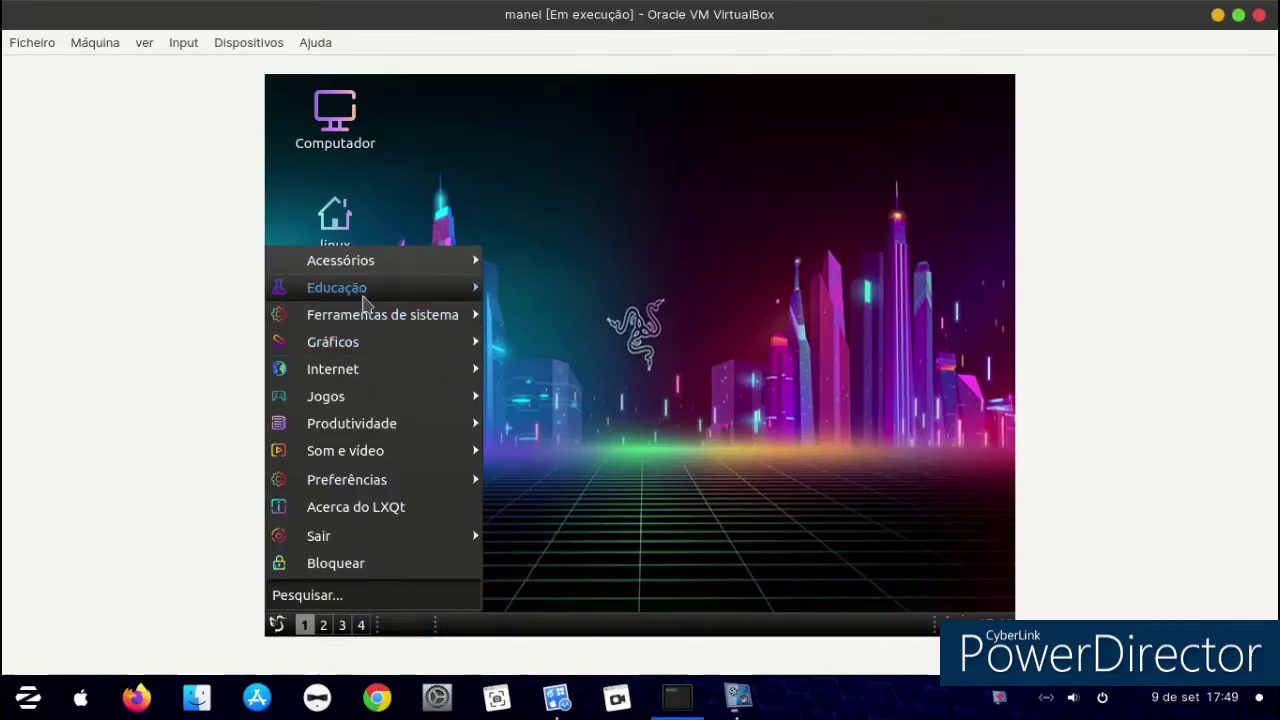
mouse_move(367, 260)
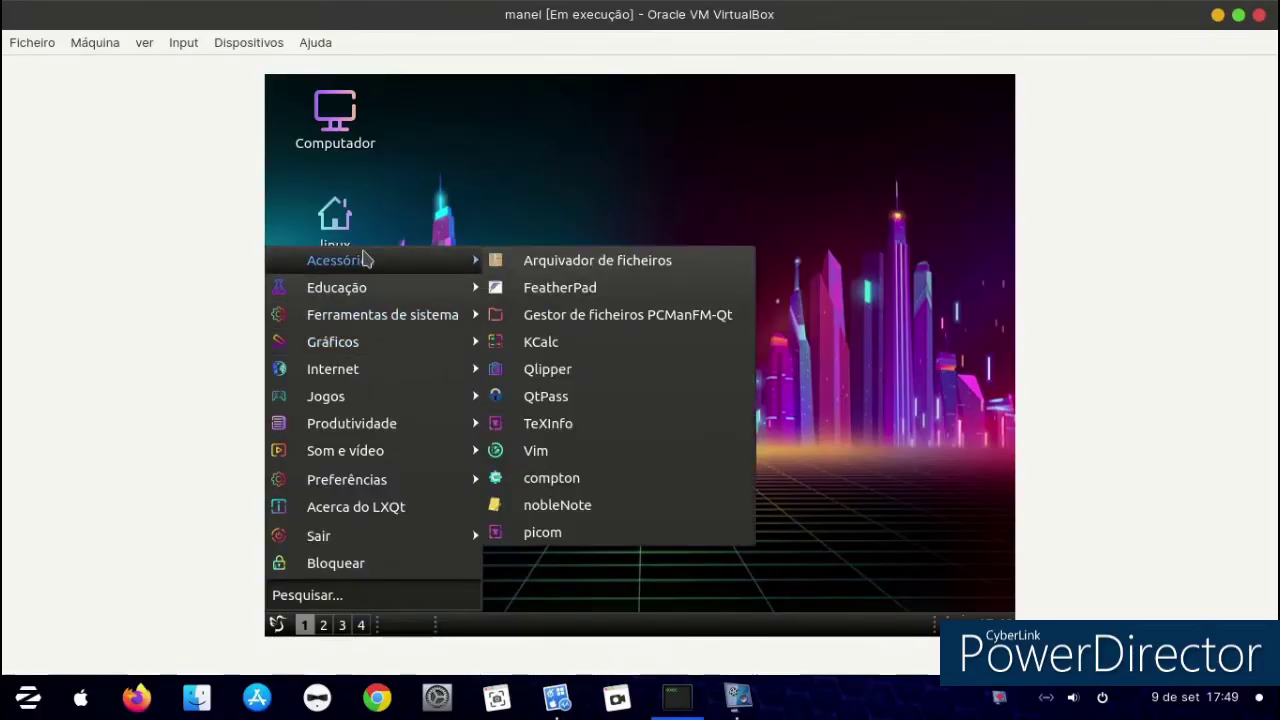
click(472, 182)
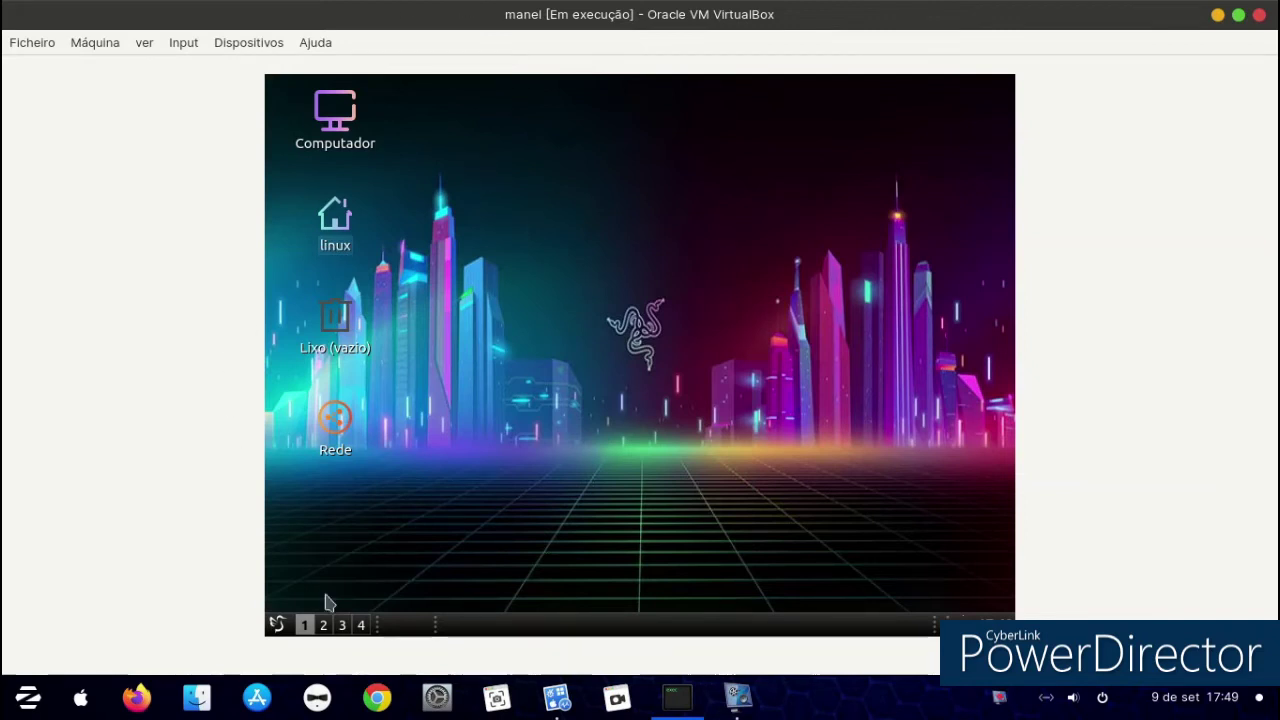
click(276, 625)
mouse_move(378, 432)
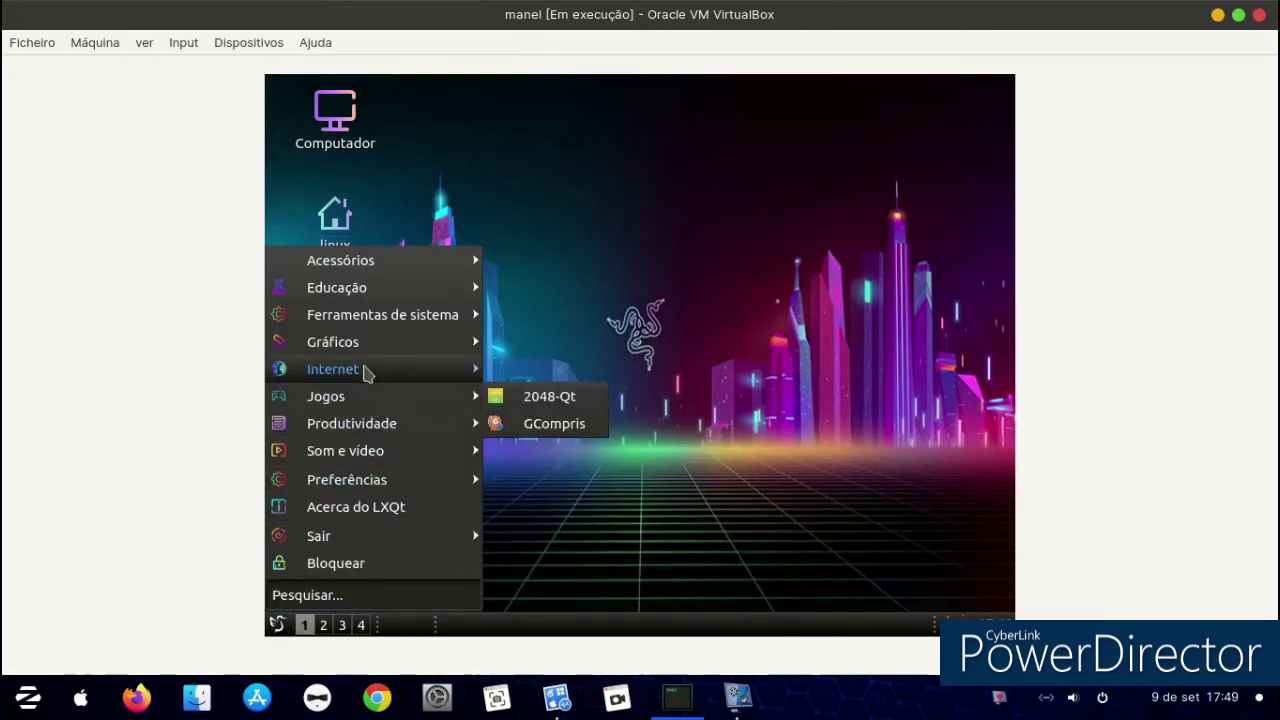
mouse_move(365, 372)
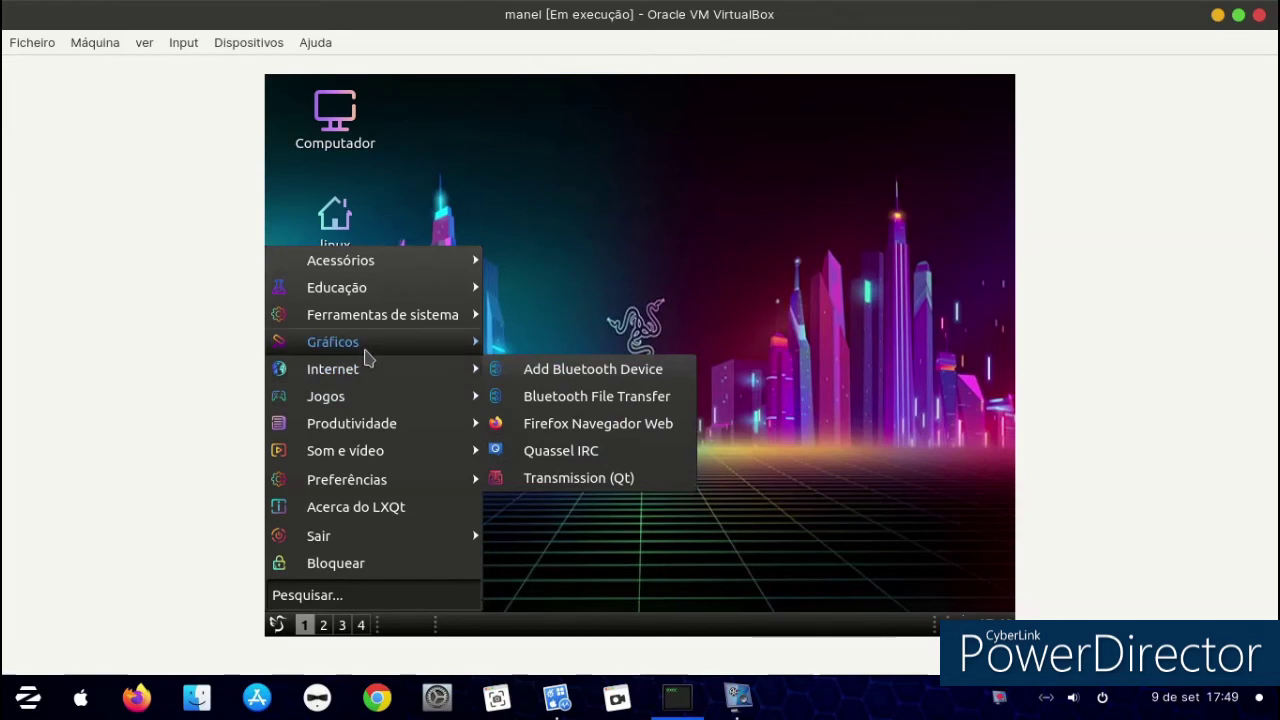
click(603, 450)
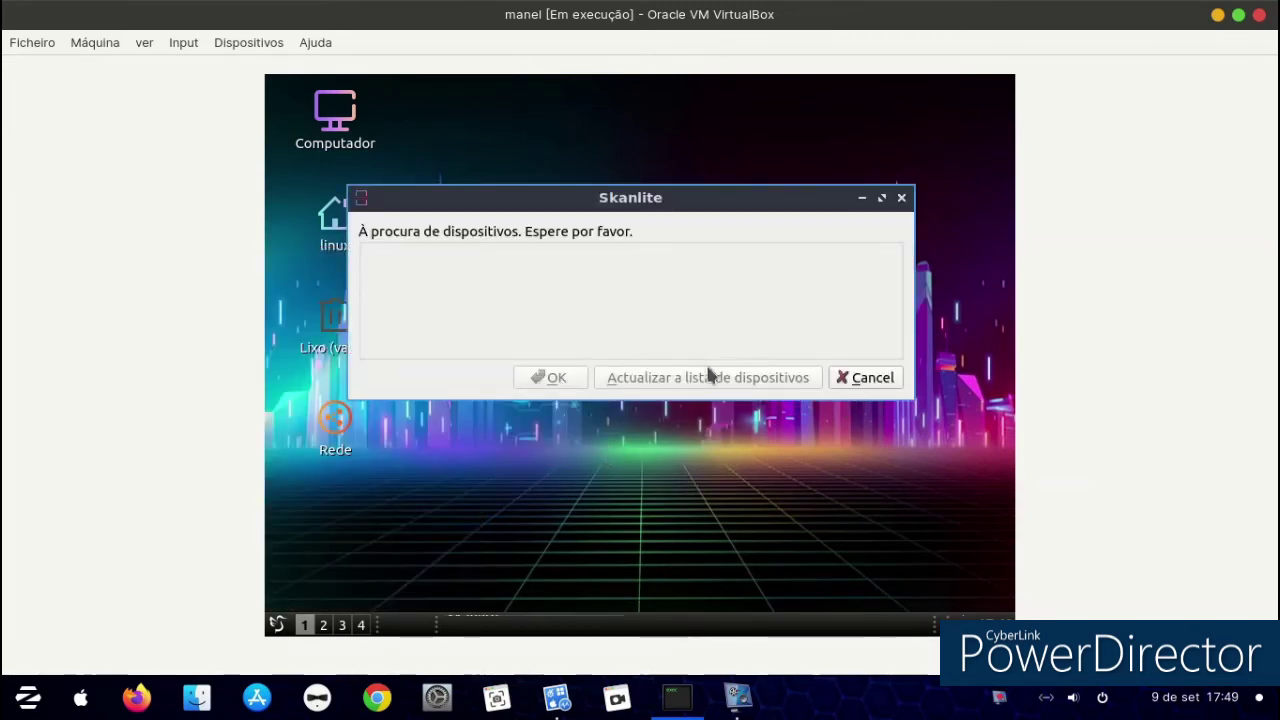
click(857, 383)
Turn off Mostrar ocultos in the home folder, reposition and resize the window, then close it.
double_click(340, 222)
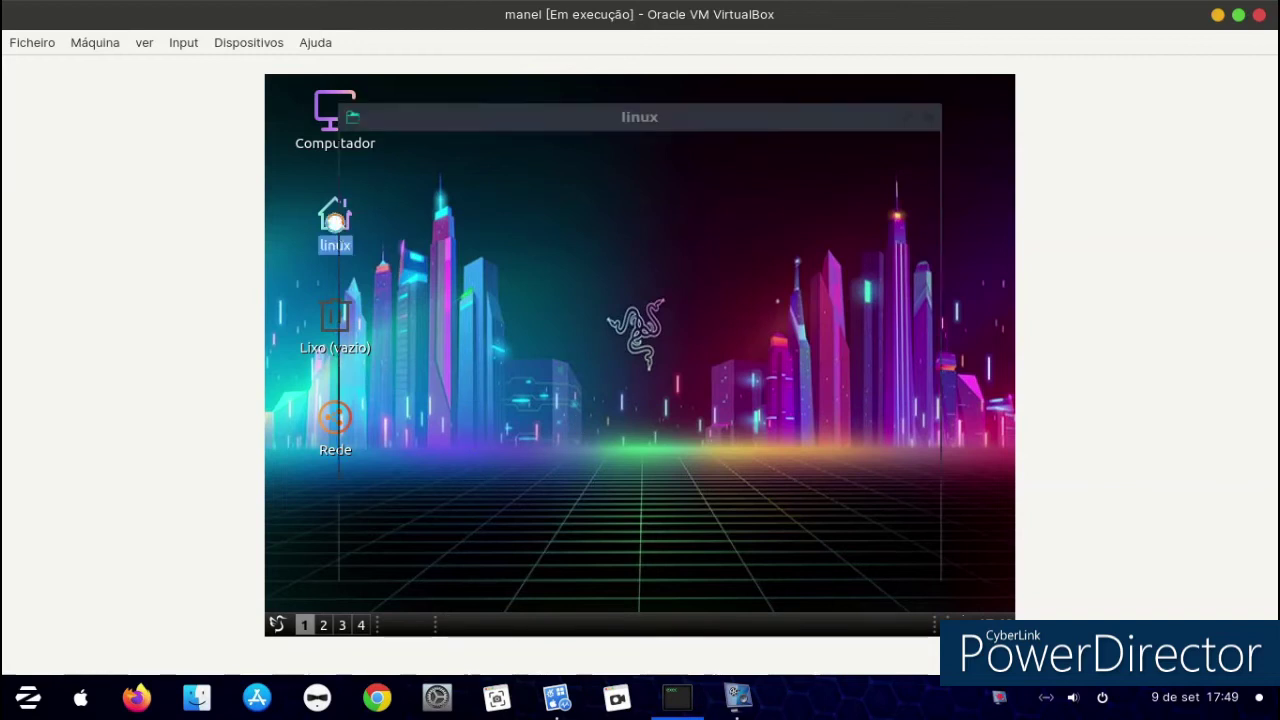
right_click(811, 286)
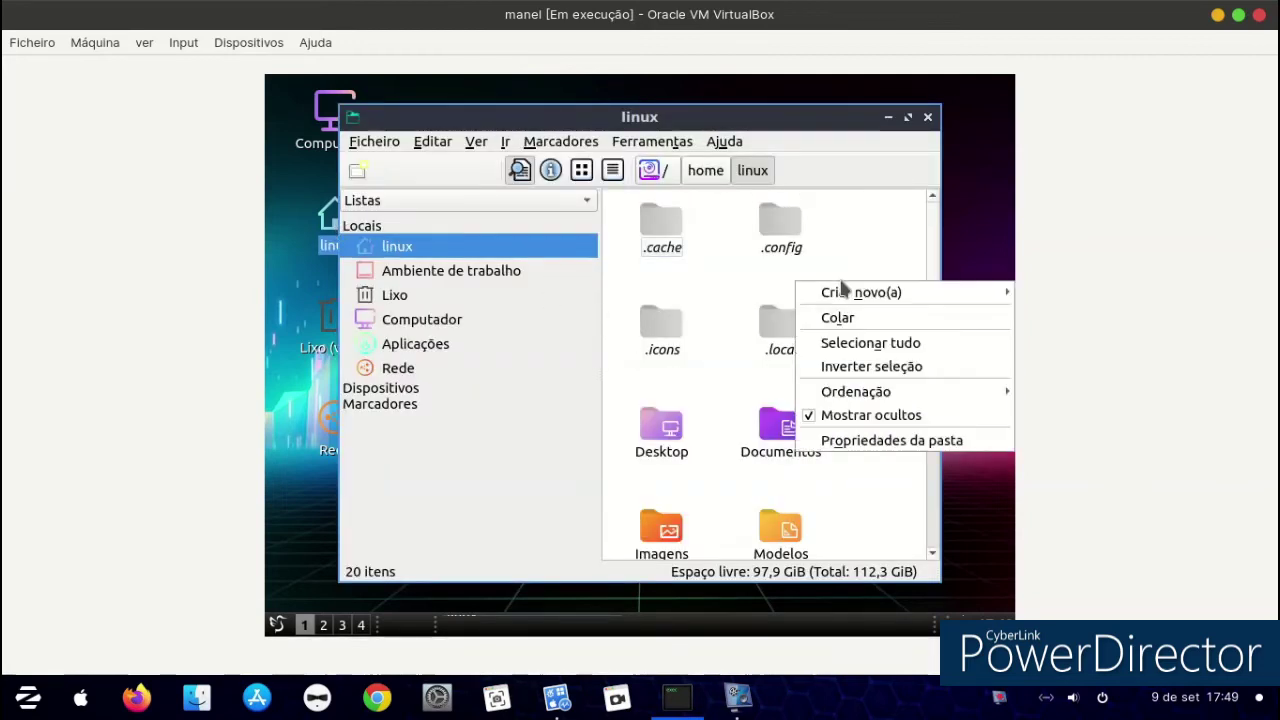
click(848, 414)
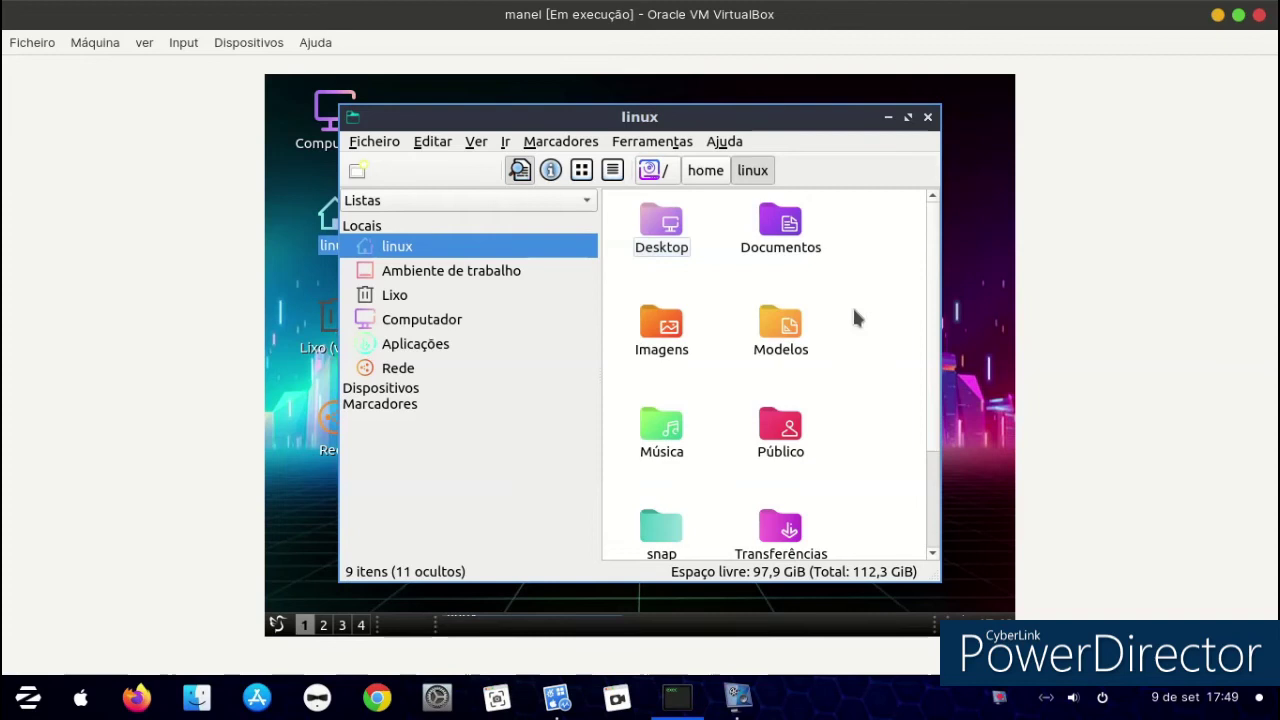
drag(585, 120, 550, 121)
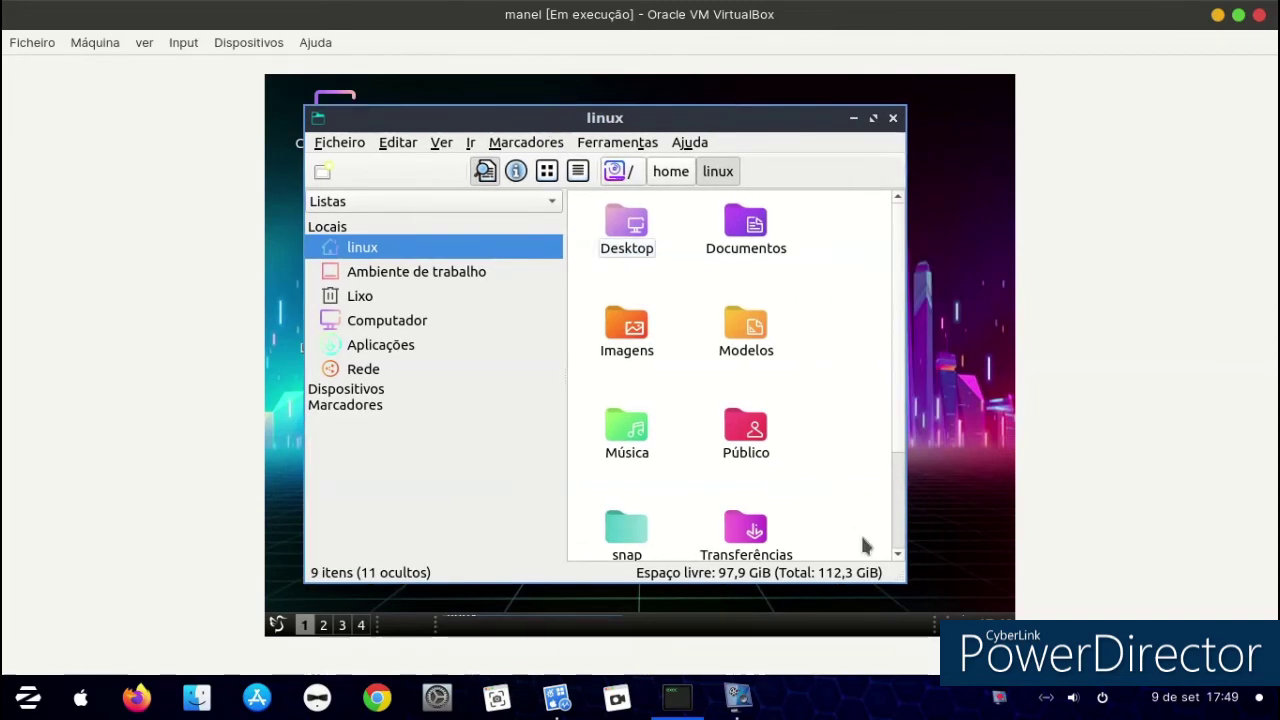
drag(906, 582, 936, 487)
click(920, 113)
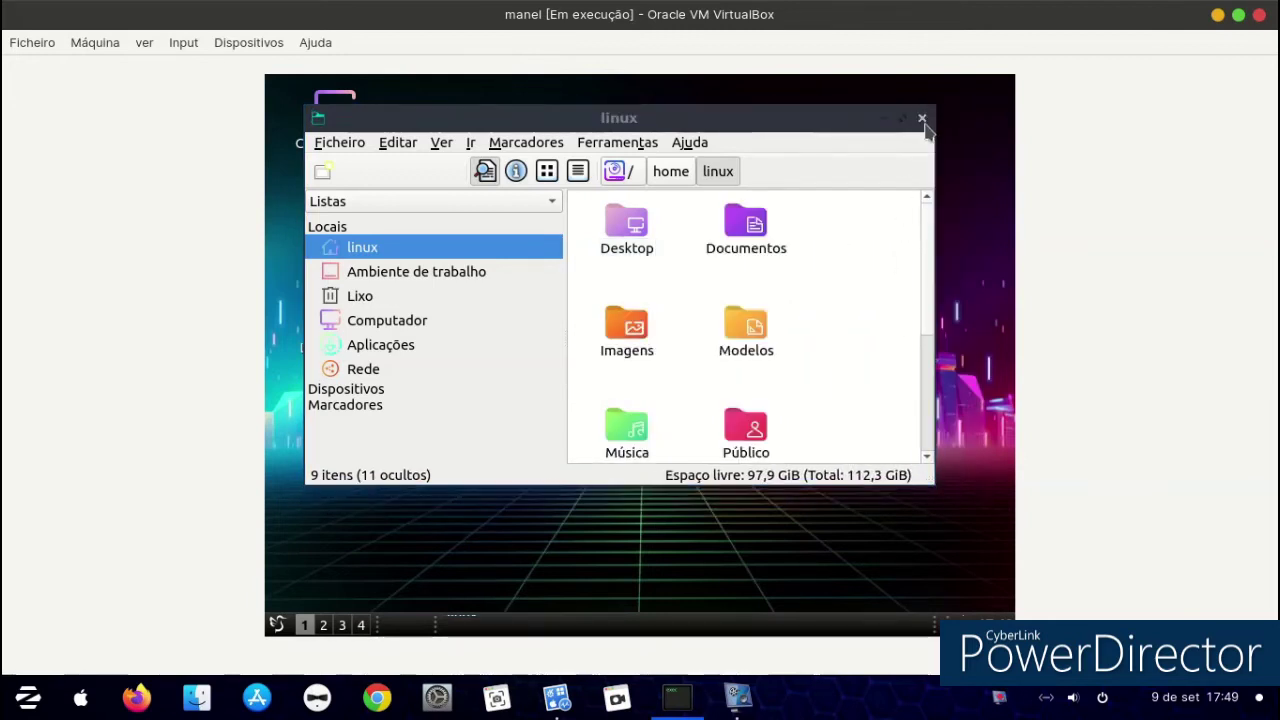
click(921, 119)
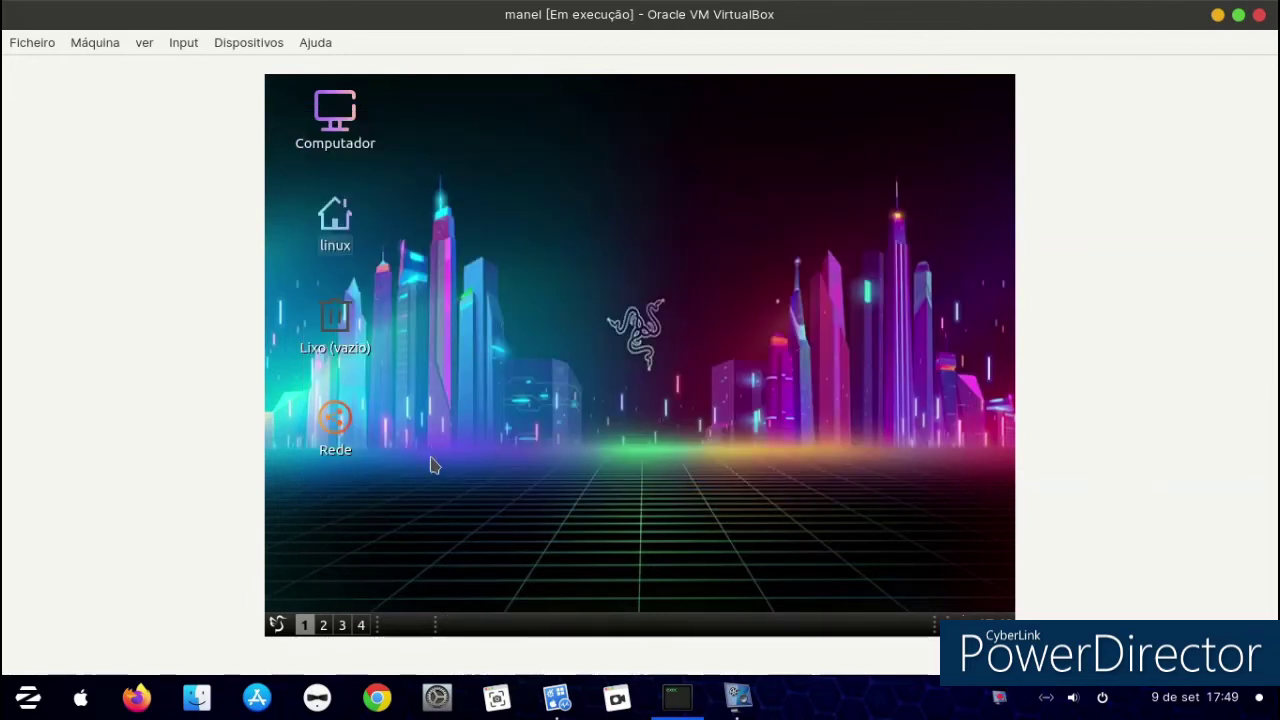
Launch Muon Package Manager and search for 'games'.
click(277, 624)
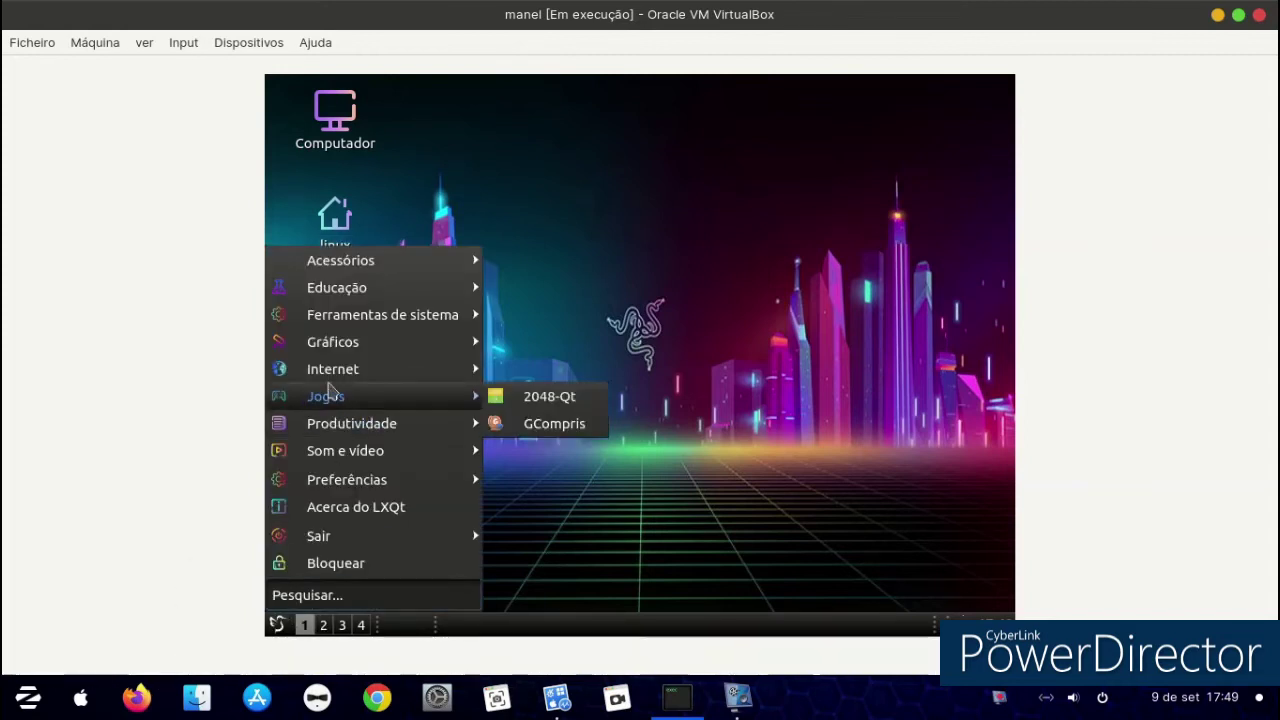
mouse_move(389, 365)
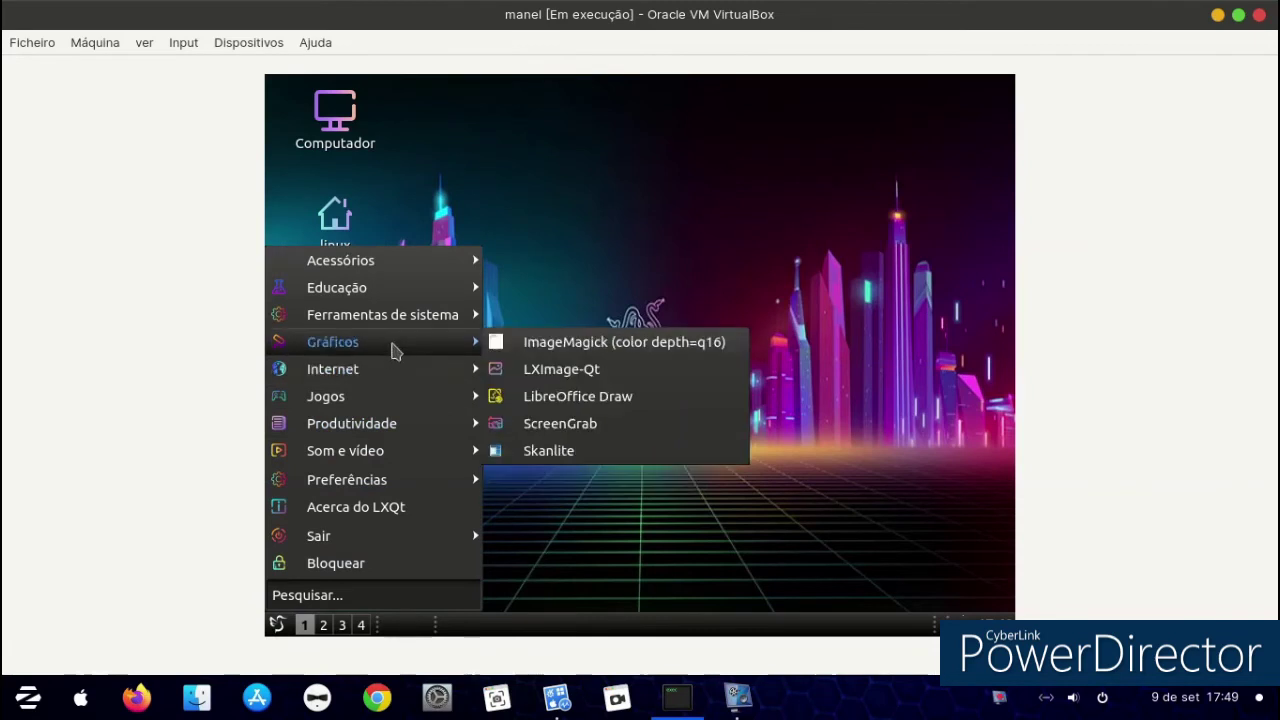
mouse_move(394, 321)
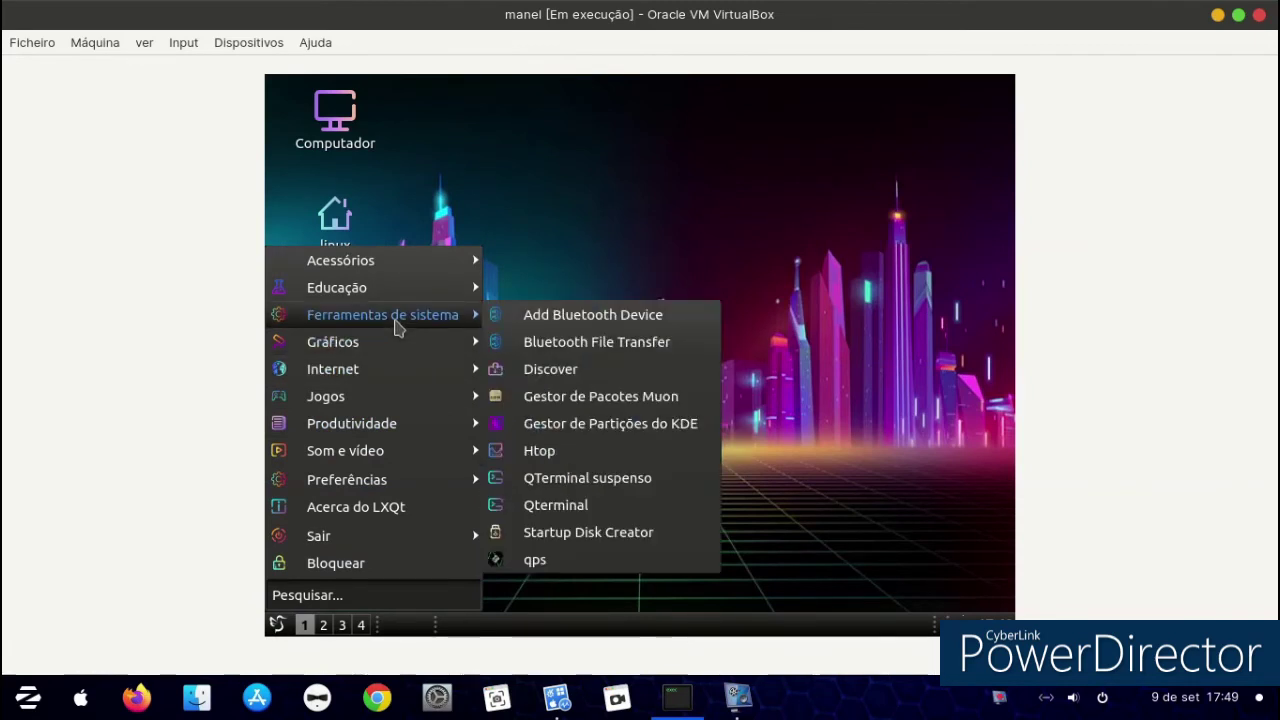
click(617, 397)
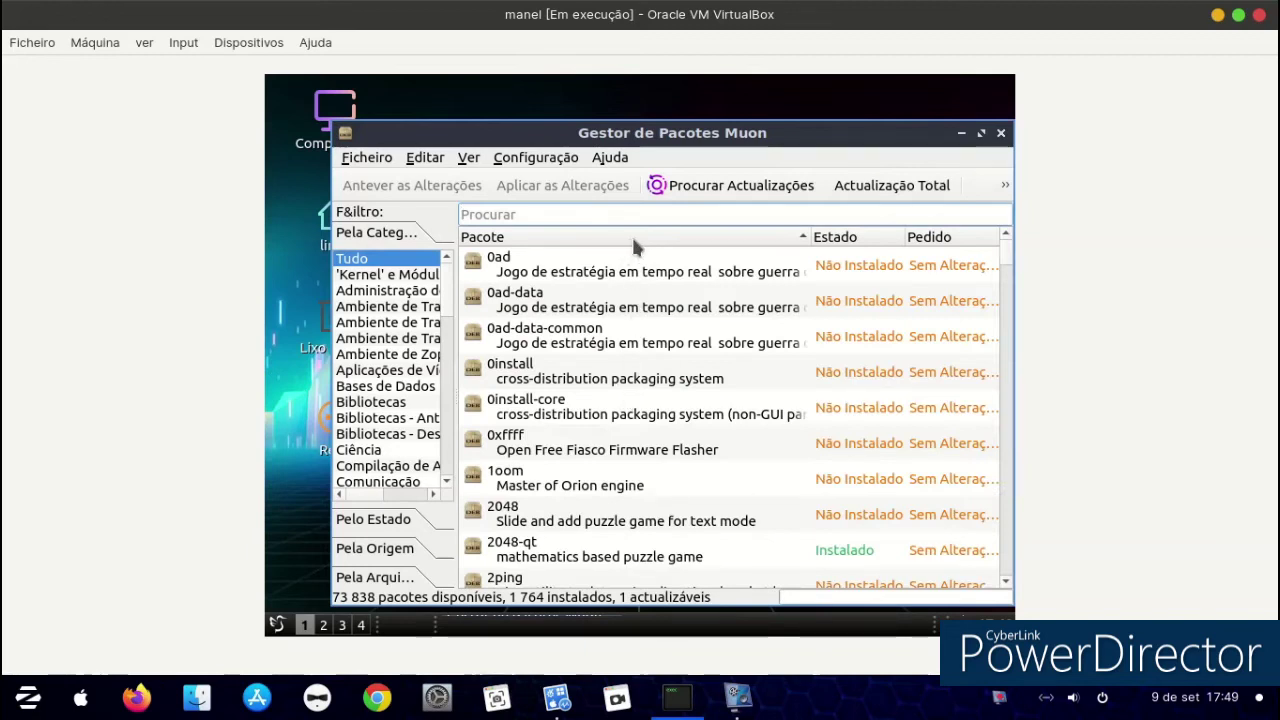
text(temas)
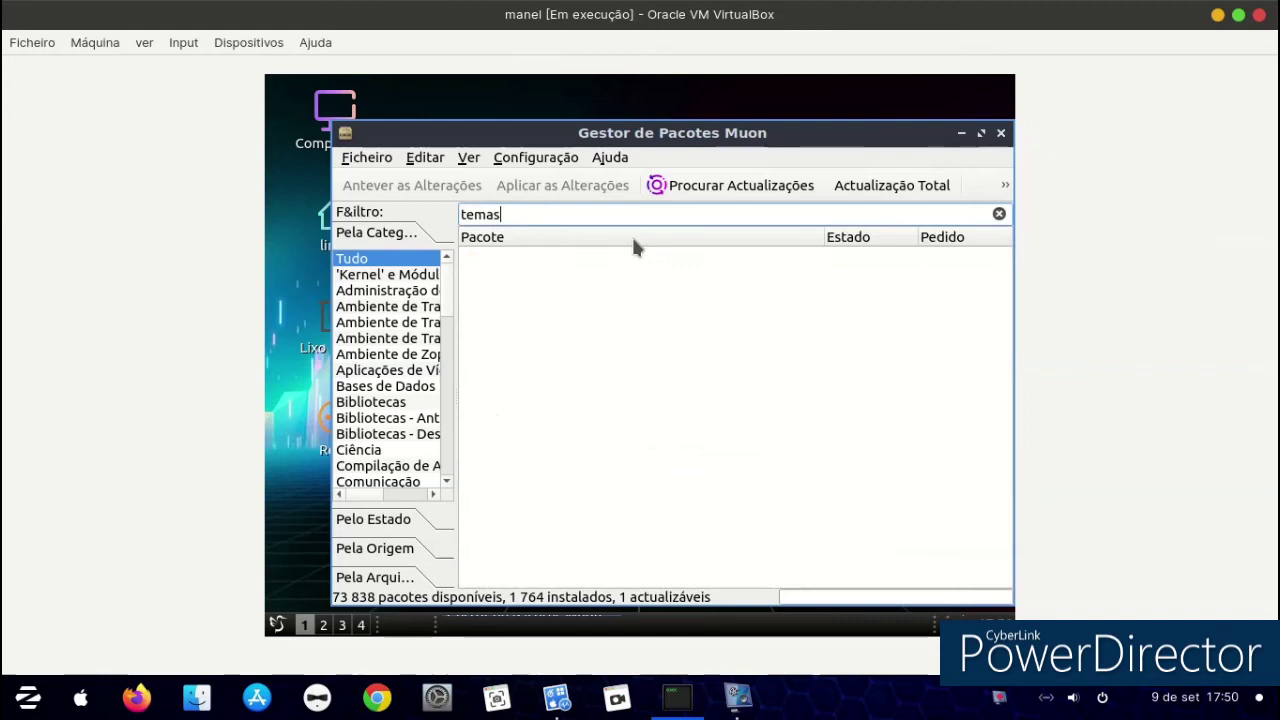
key(BackSpace)
key(BackSpace)
key(BackSpace)
key(BackSpace)
key(BackSpace)
text(games)
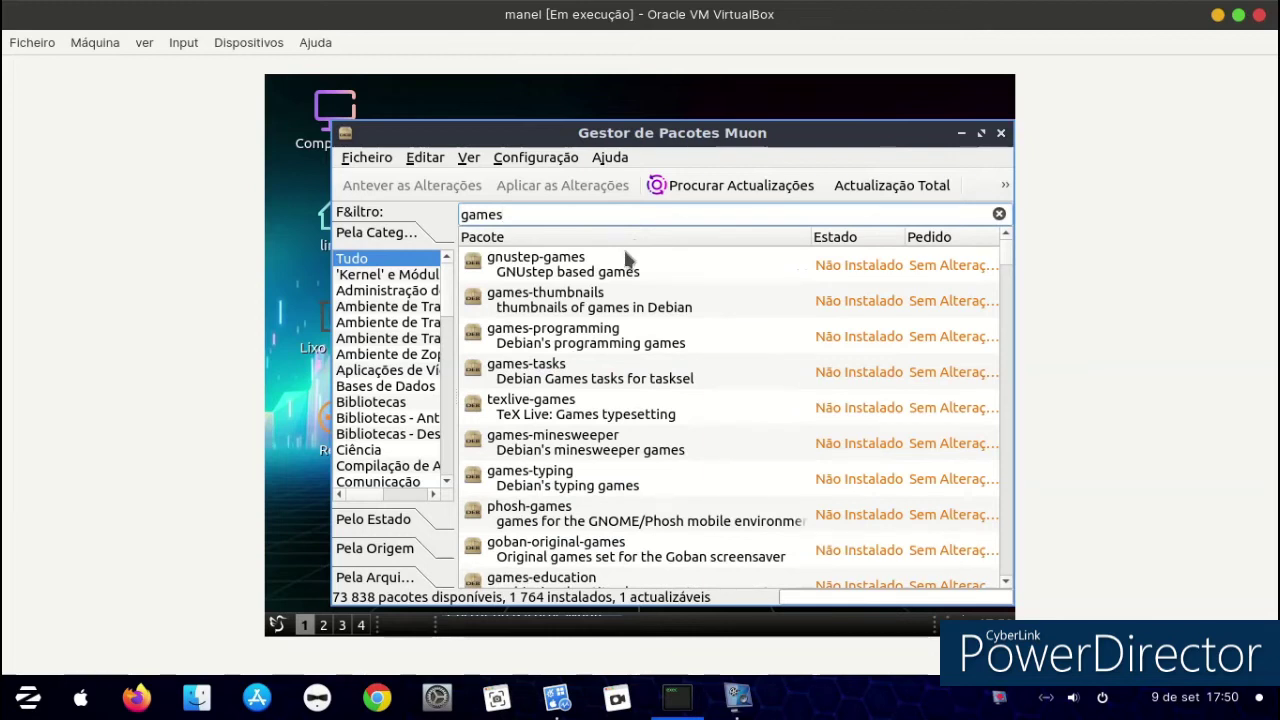
Mark gnustep-games for installation, accepting its additional required packages.
click(624, 272)
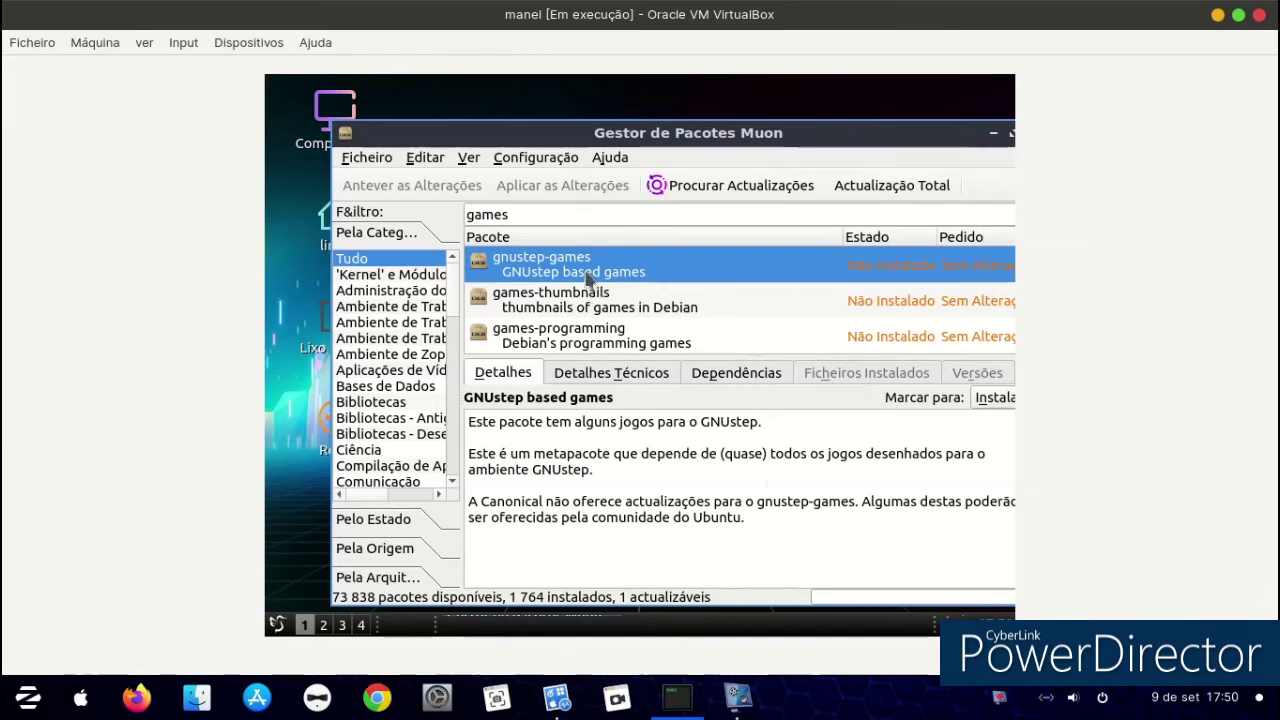
right_click(588, 278)
click(620, 259)
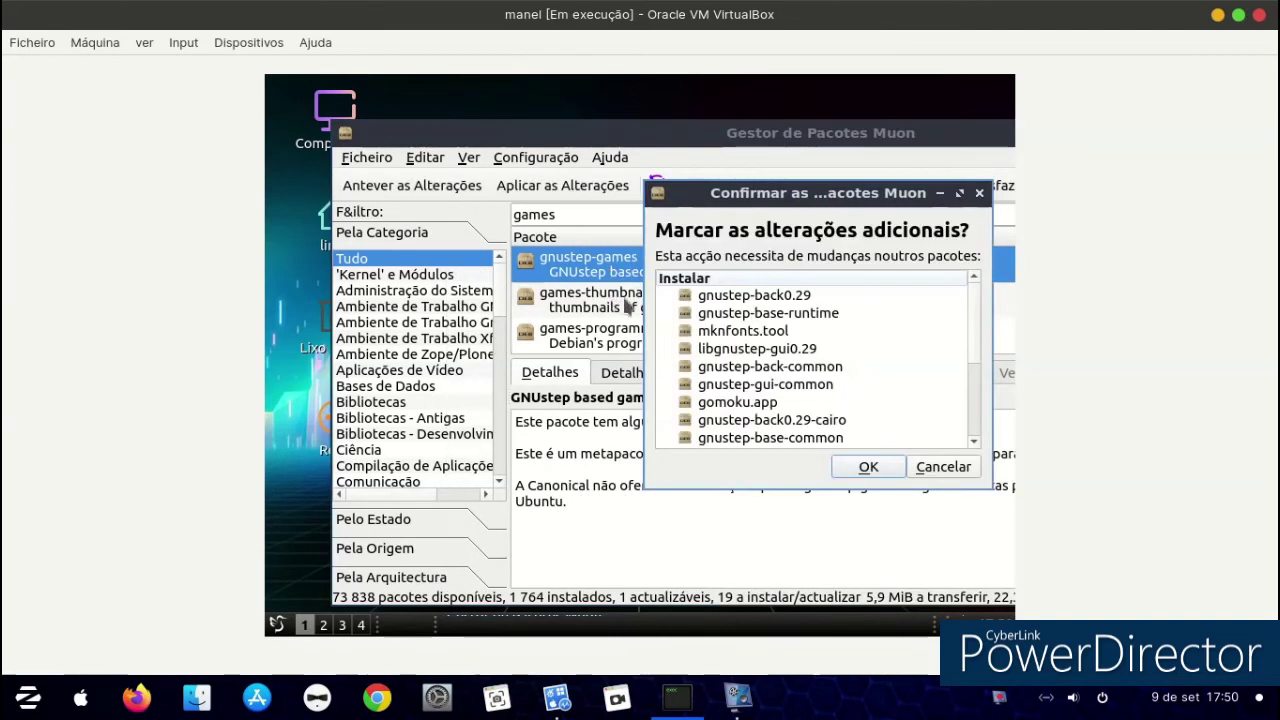
click(866, 467)
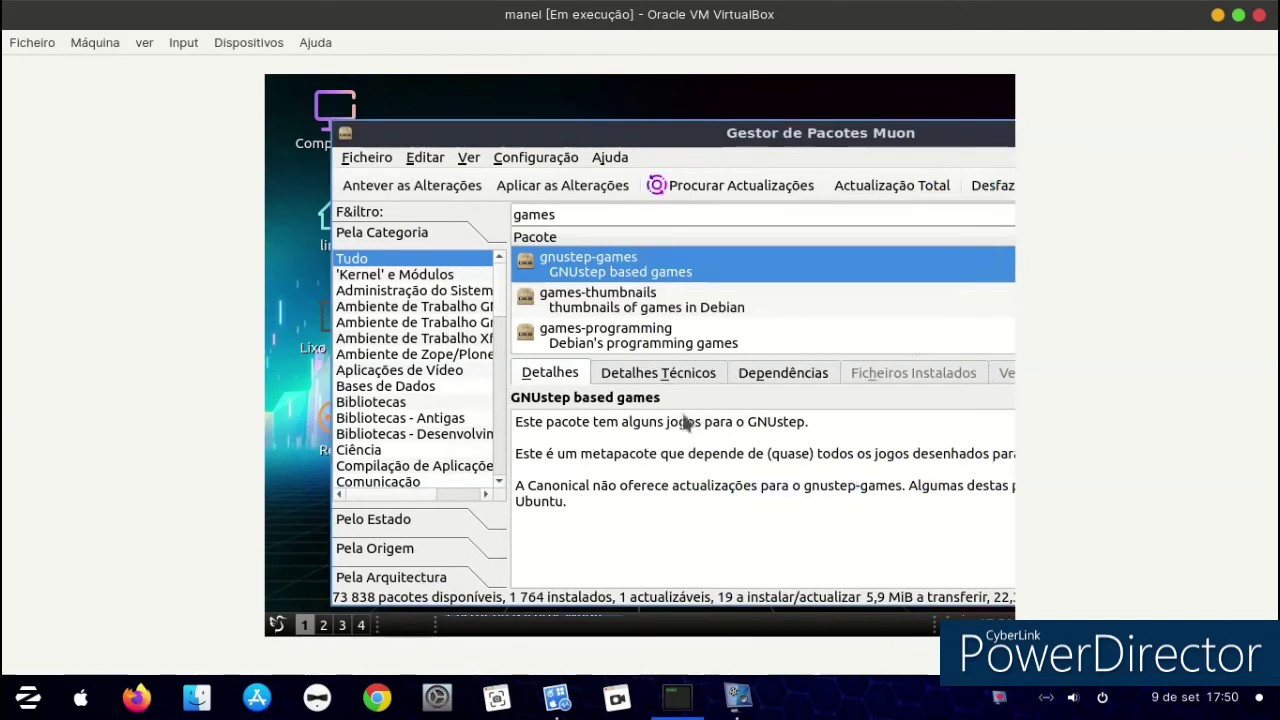
click(426, 160)
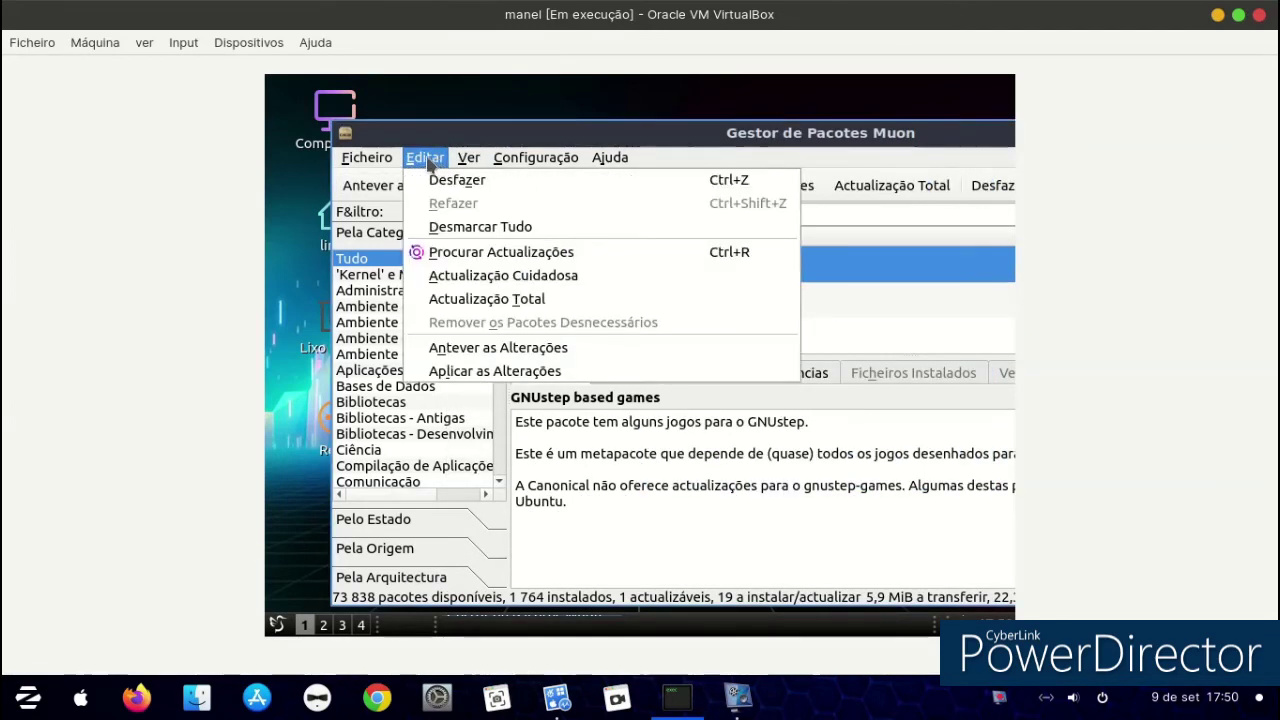
click(362, 158)
click(362, 158)
mouse_move(500, 166)
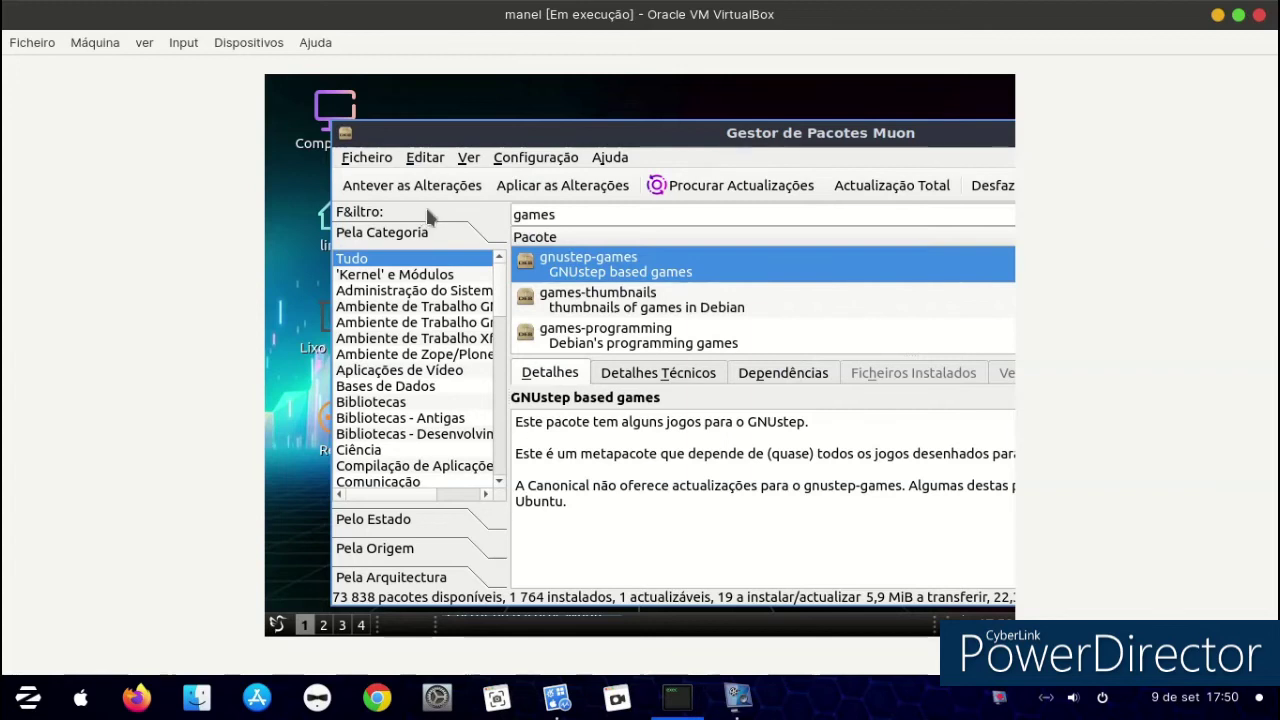
Apply the changes, authenticate with the user password to install gnustep-games, then close Muon.
click(541, 186)
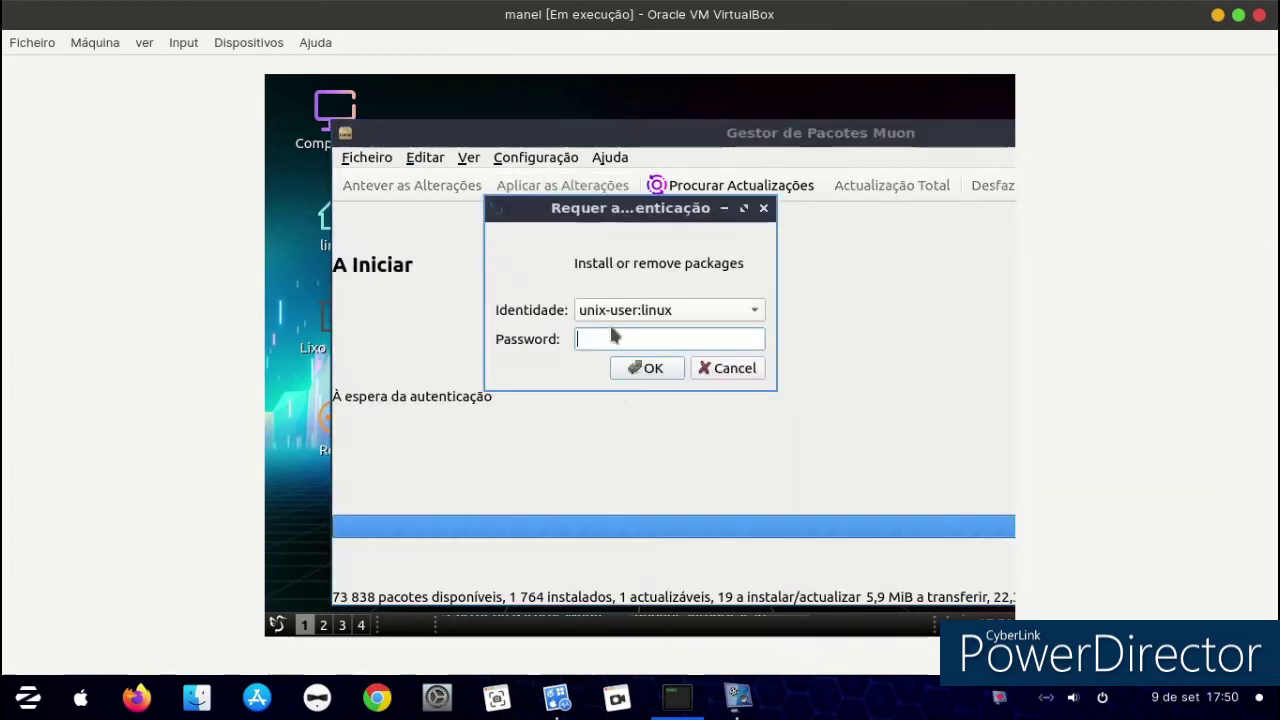
click(620, 369)
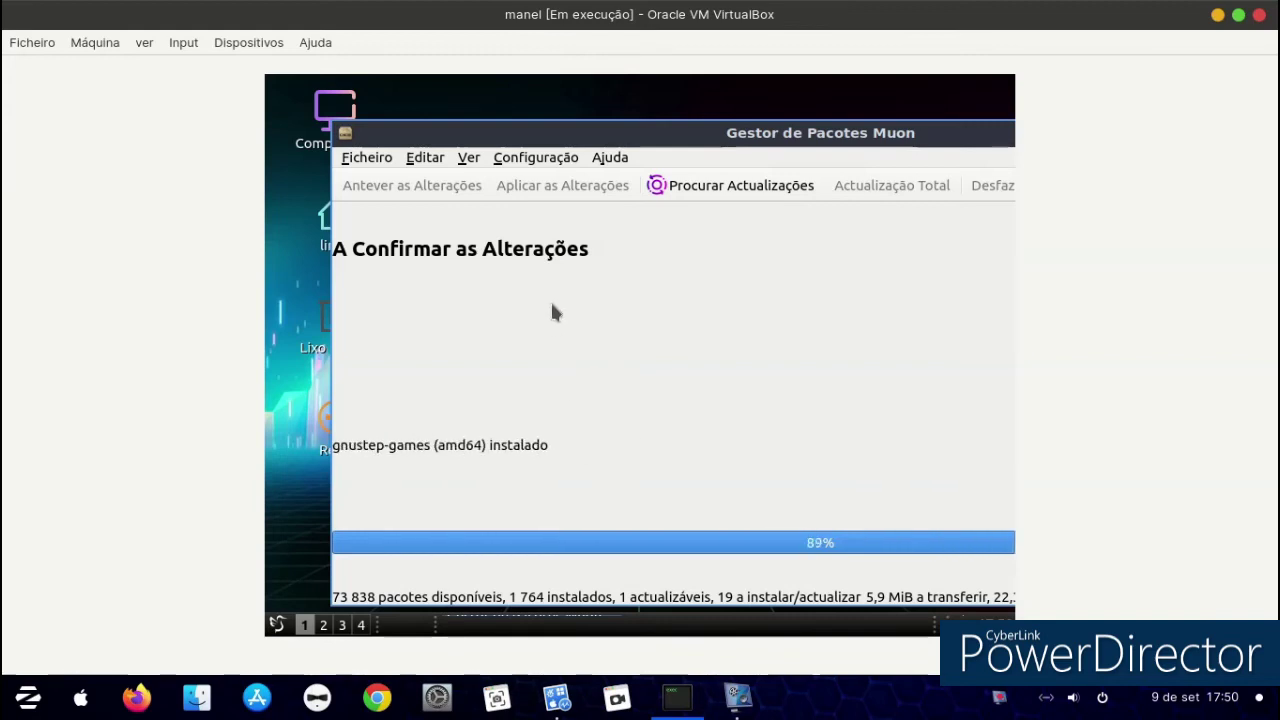
drag(575, 135, 717, 180)
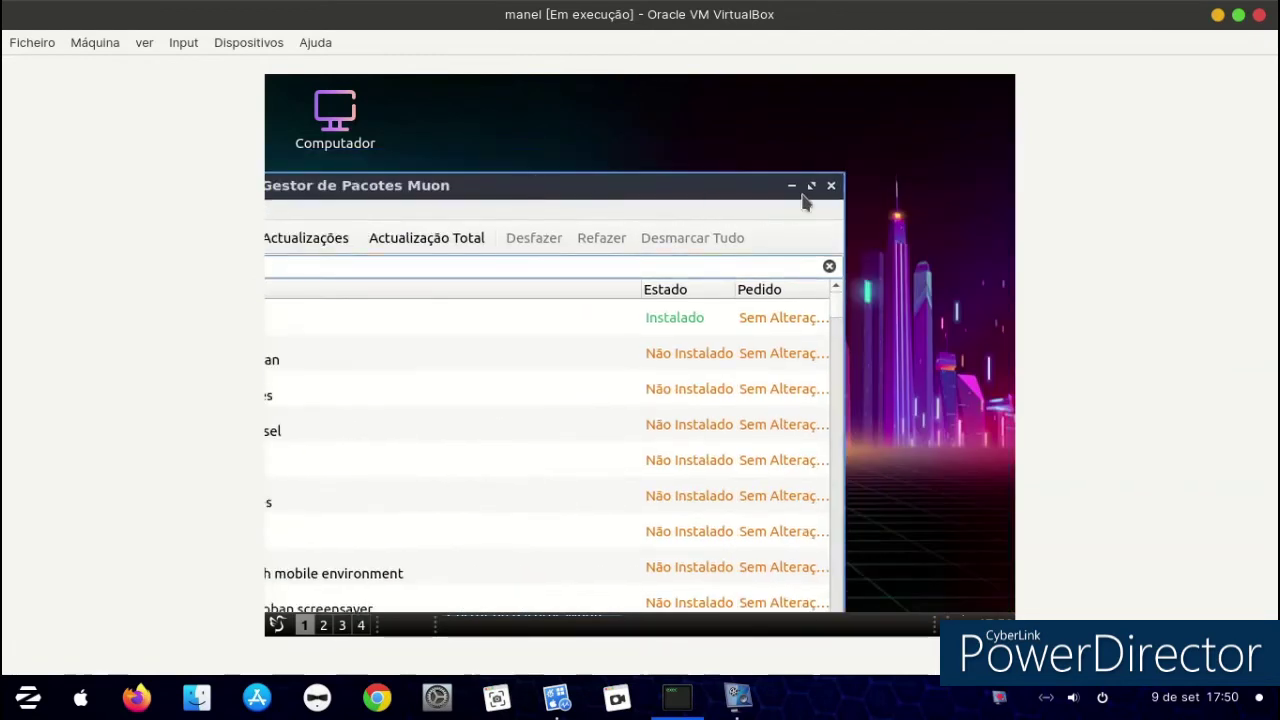
click(831, 188)
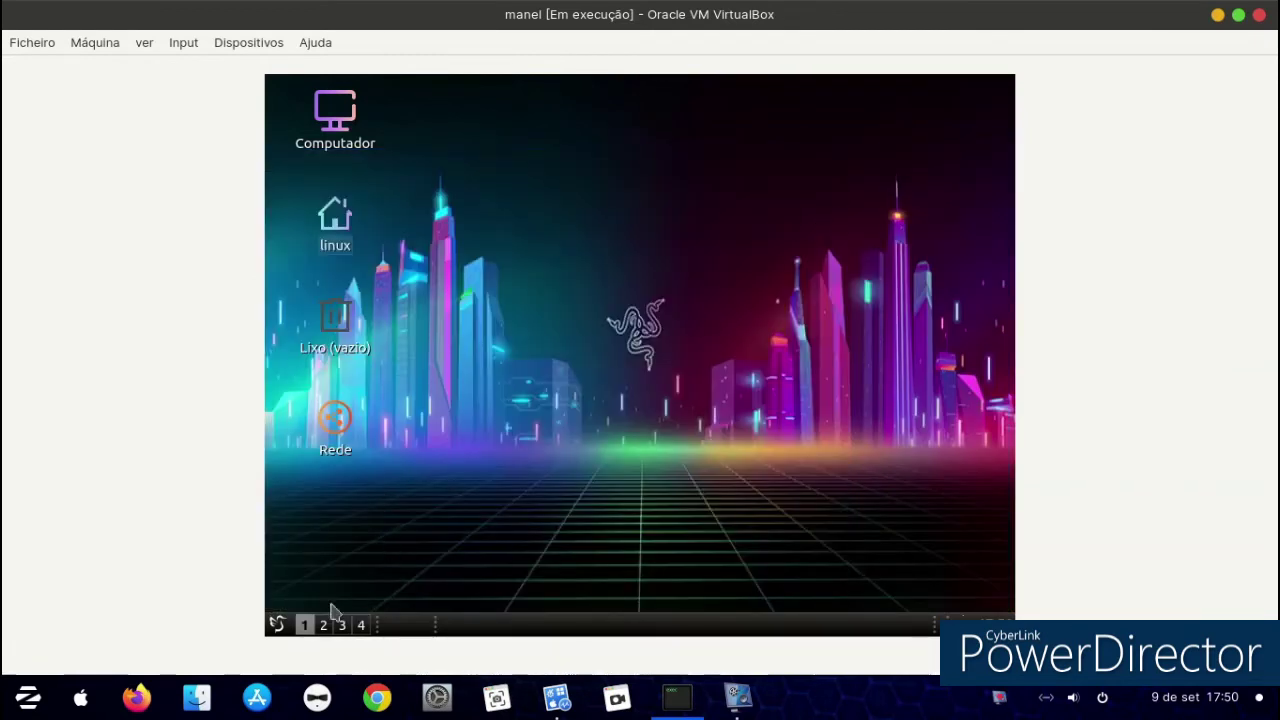
Launch Gomoku.app from Jogos and place six white stones against the computer.
click(278, 625)
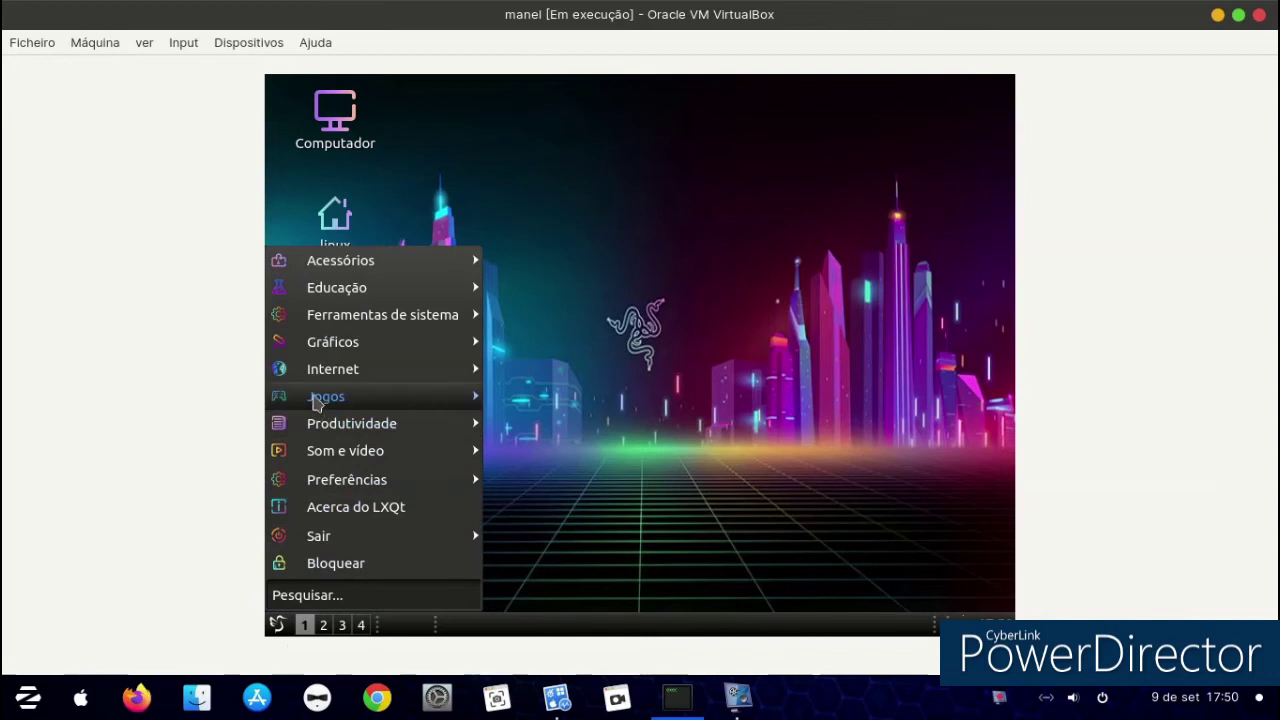
mouse_move(315, 398)
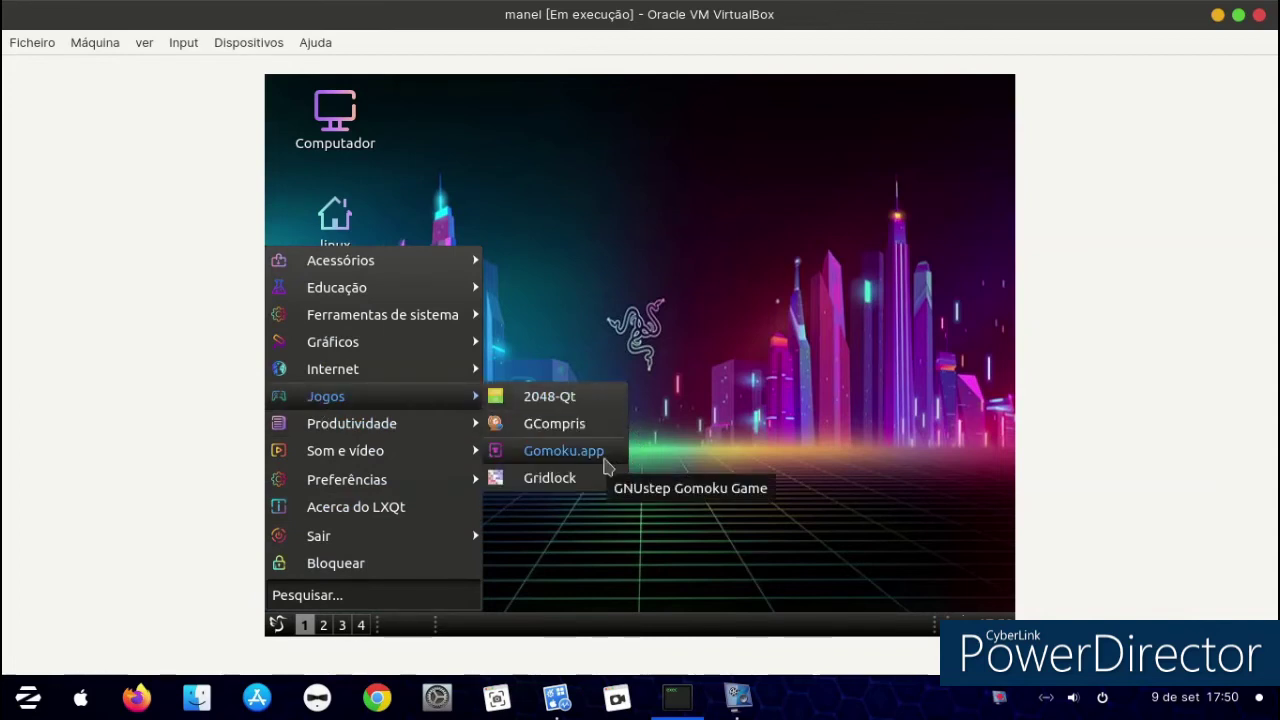
click(570, 451)
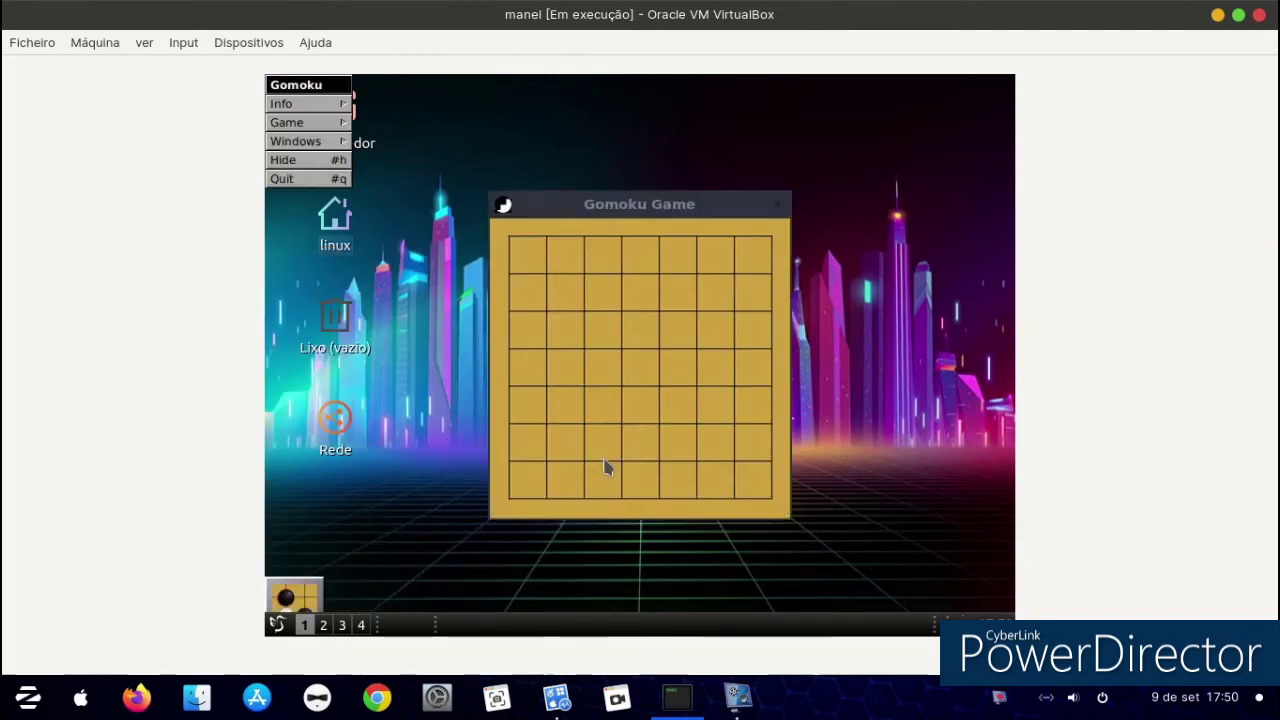
click(558, 349)
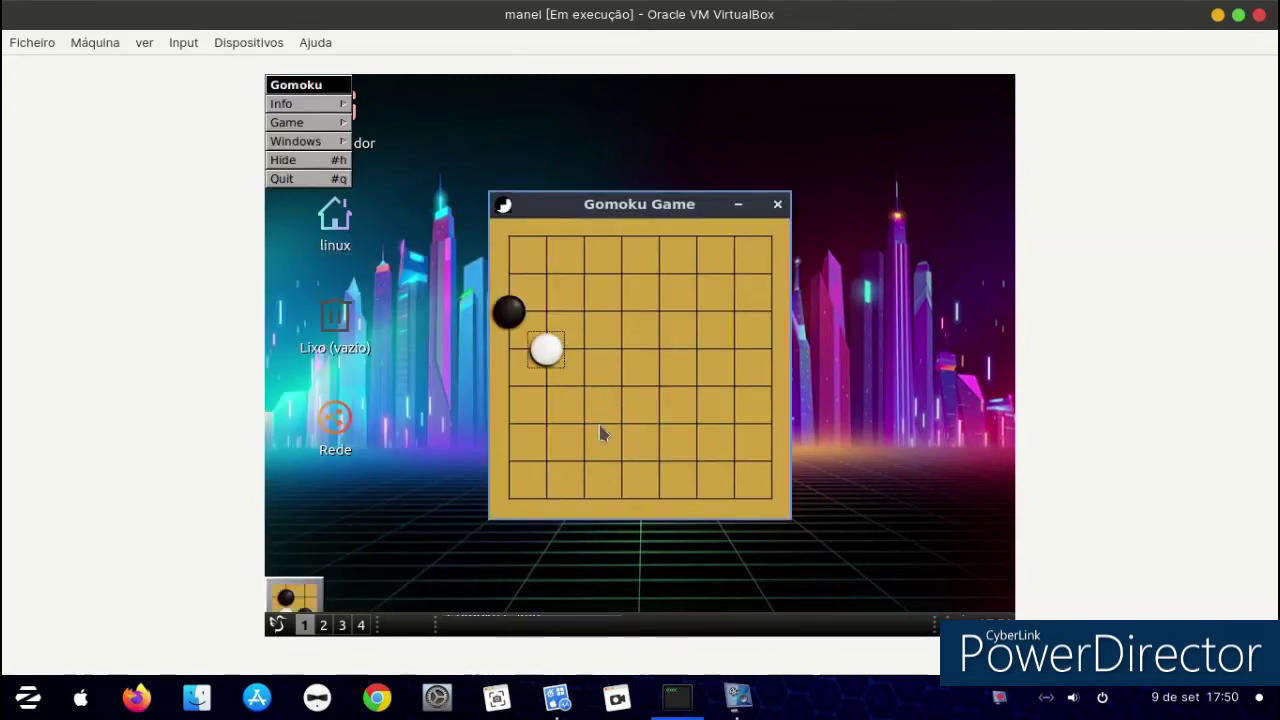
click(600, 430)
click(582, 310)
click(659, 310)
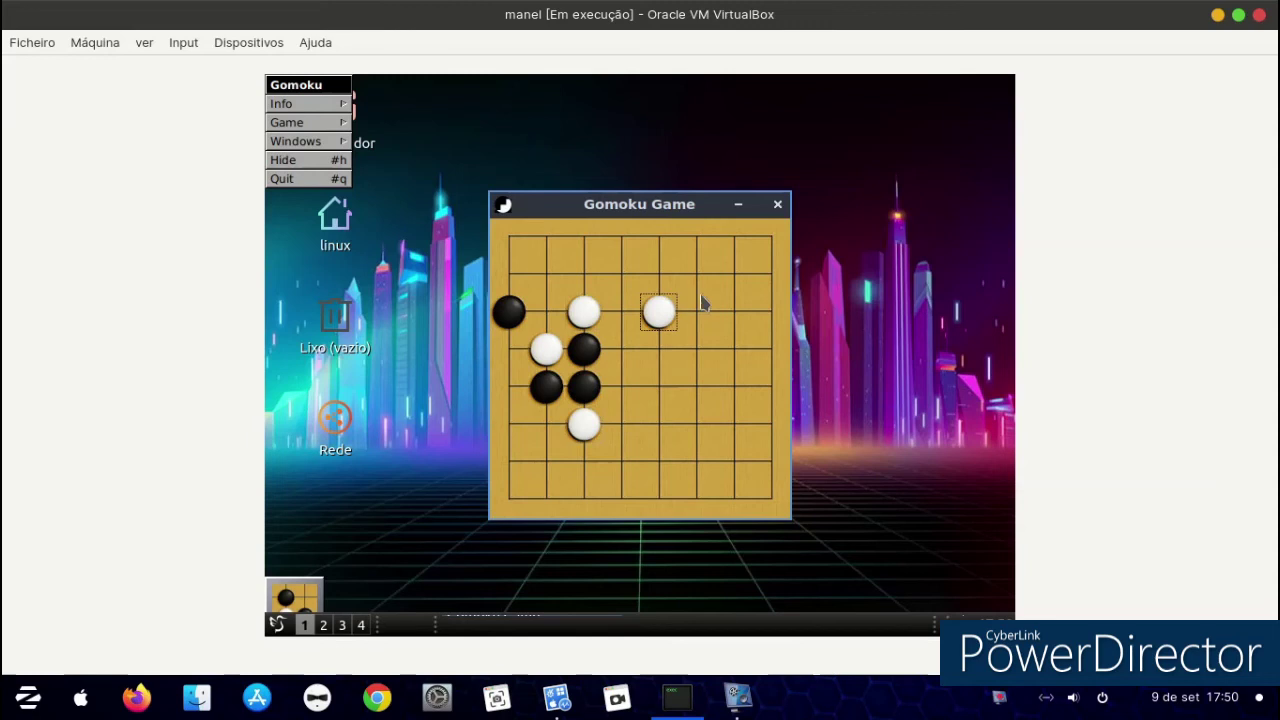
click(728, 458)
click(696, 349)
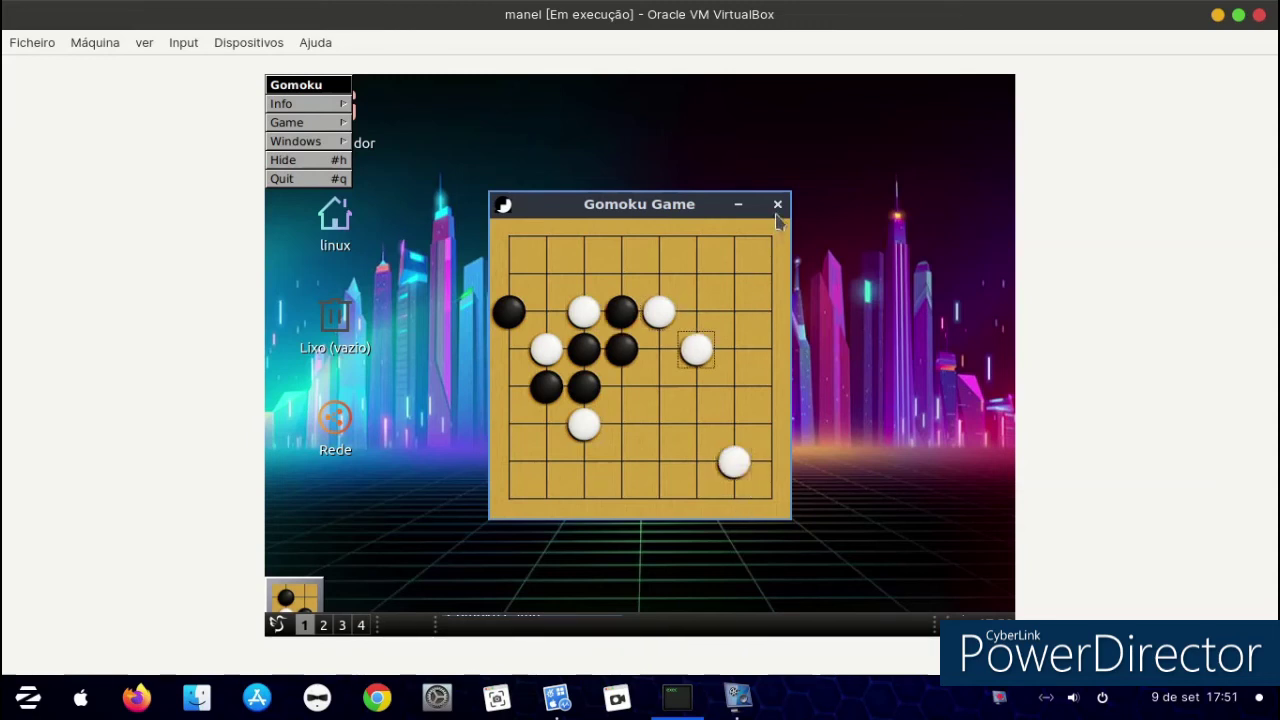
Close the board, quit Gomoku, and reopen the application menu.
click(777, 205)
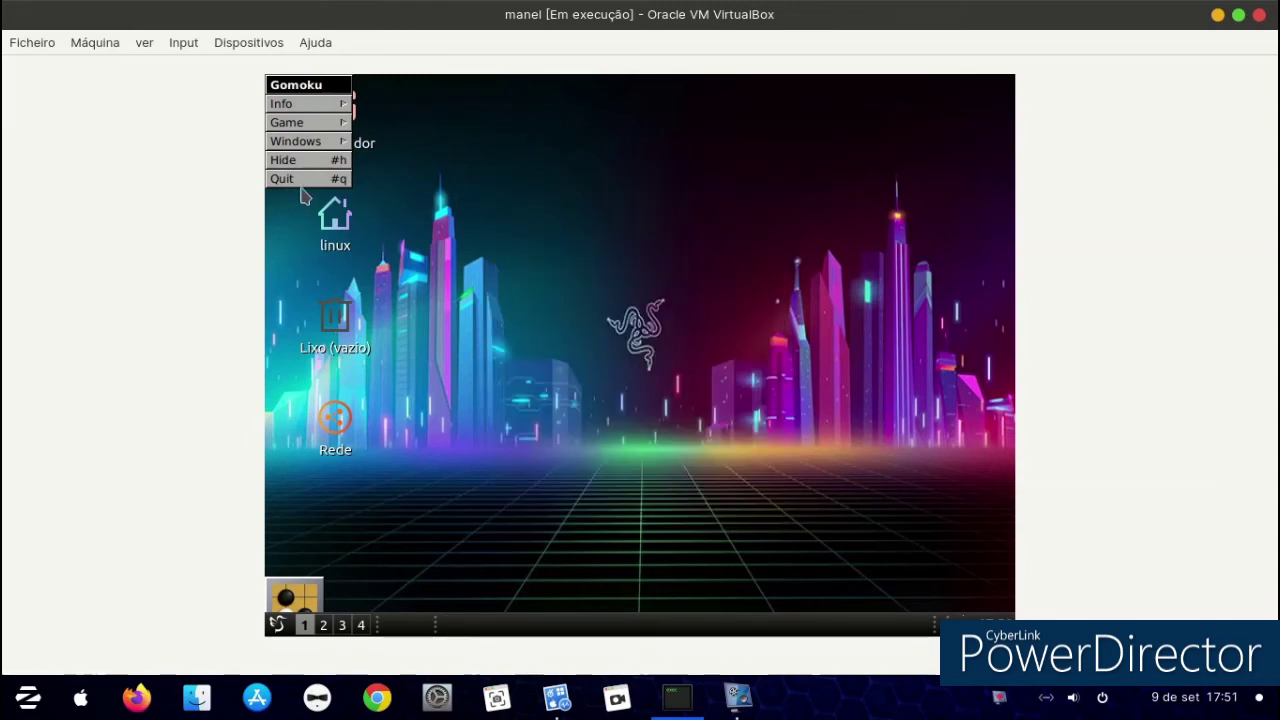
click(300, 181)
click(278, 625)
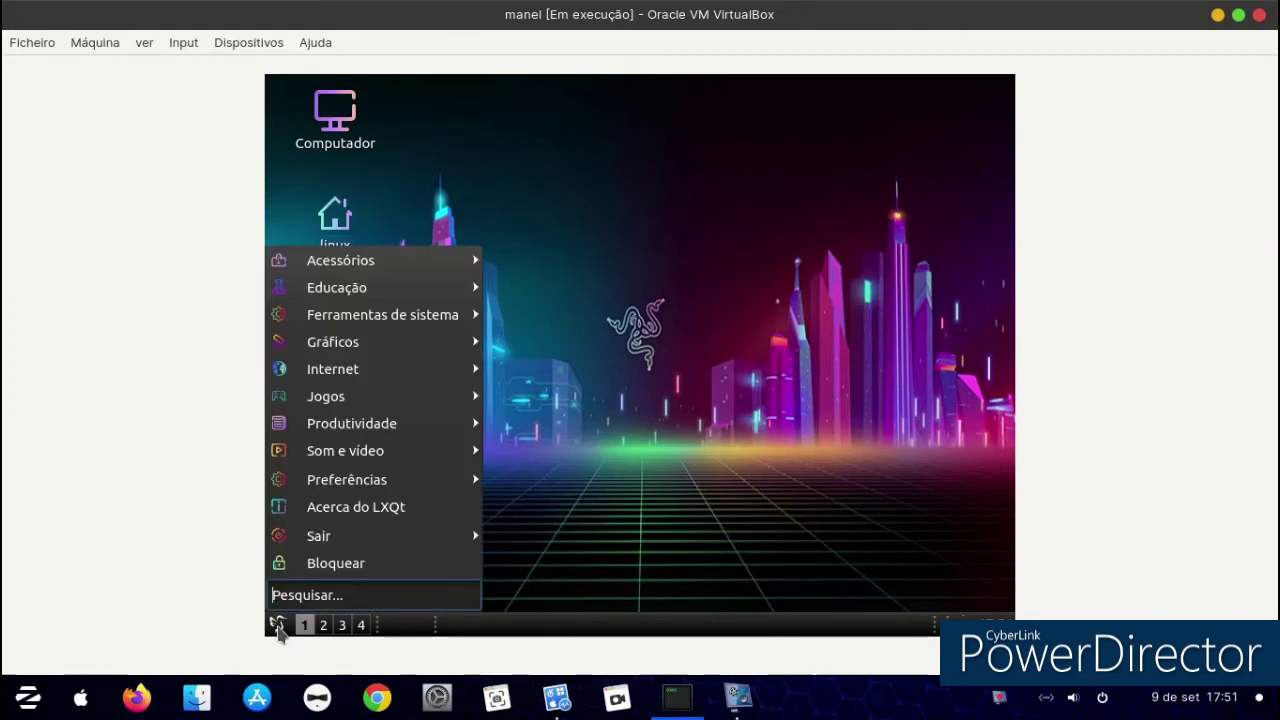
Install KolourPaint from Discover, authorising with the user password, then close Discover.
mouse_move(382, 398)
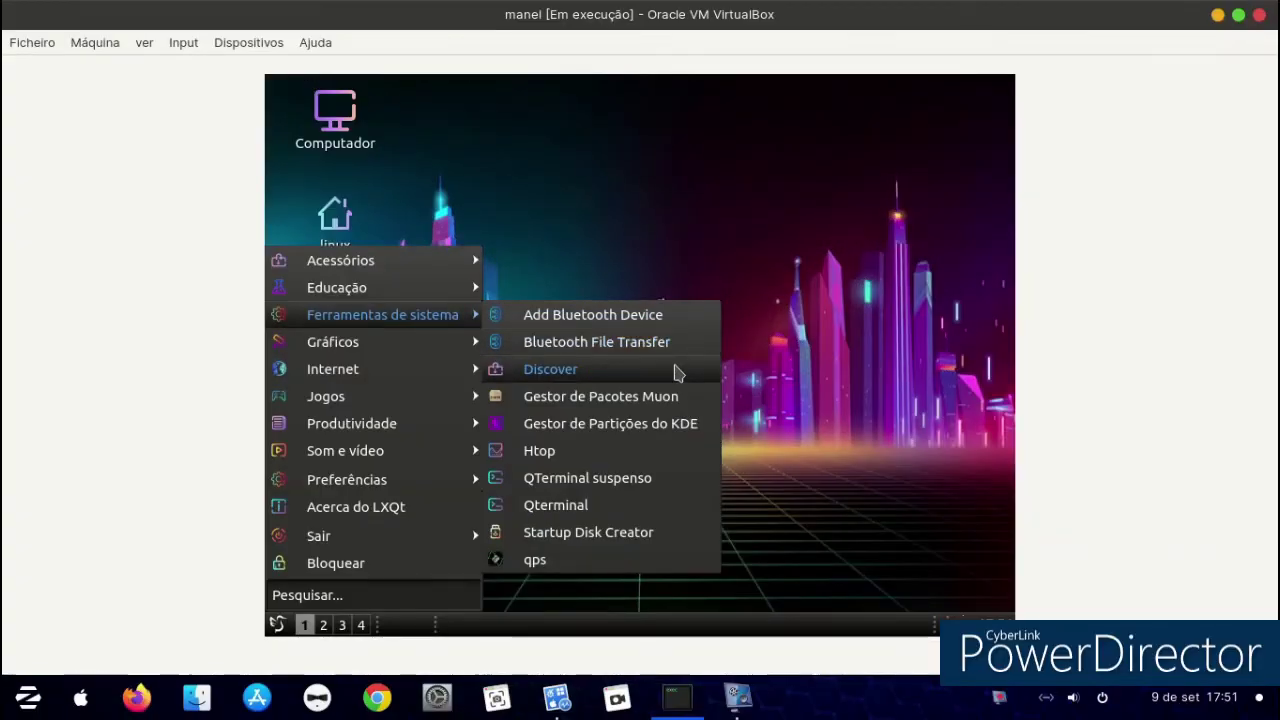
click(675, 371)
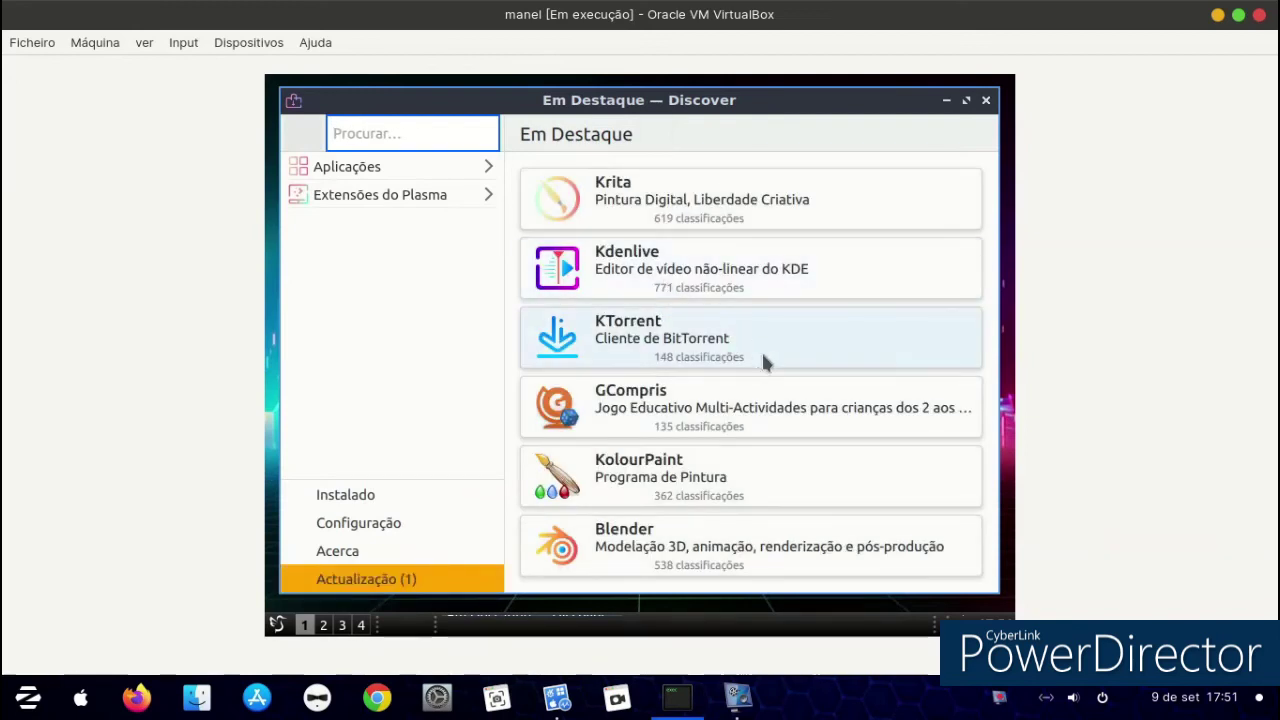
click(747, 472)
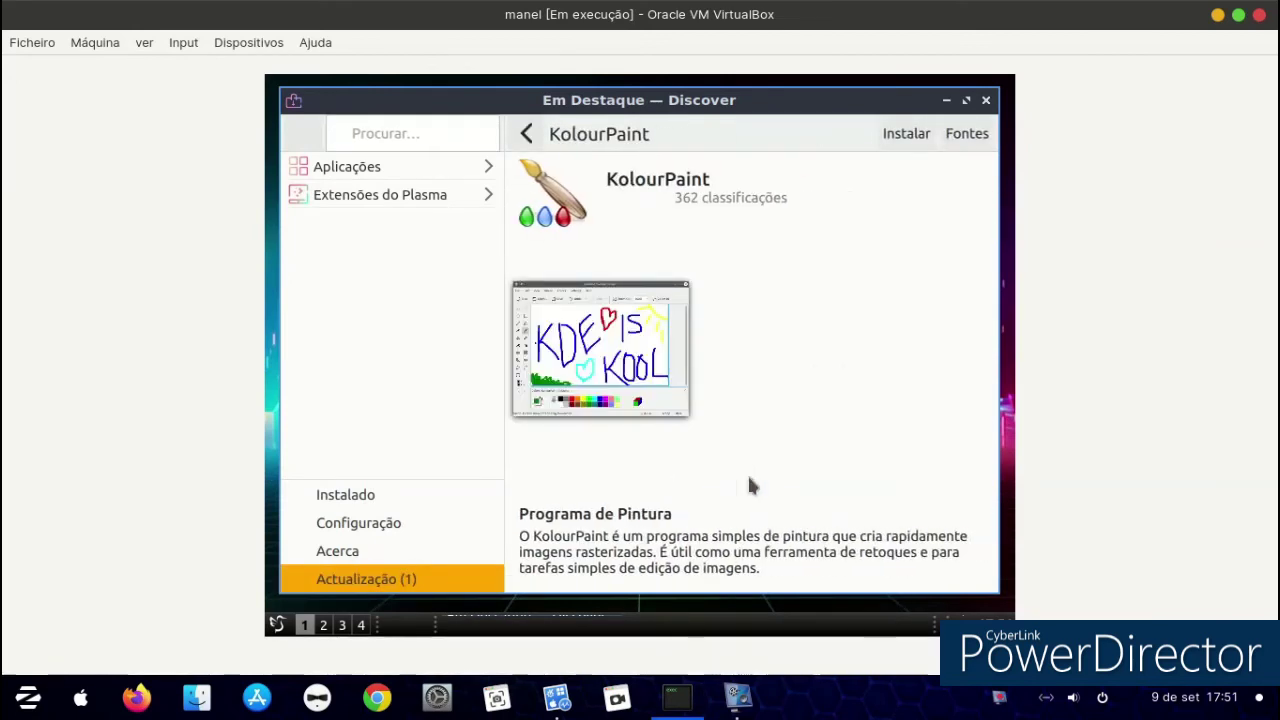
click(900, 135)
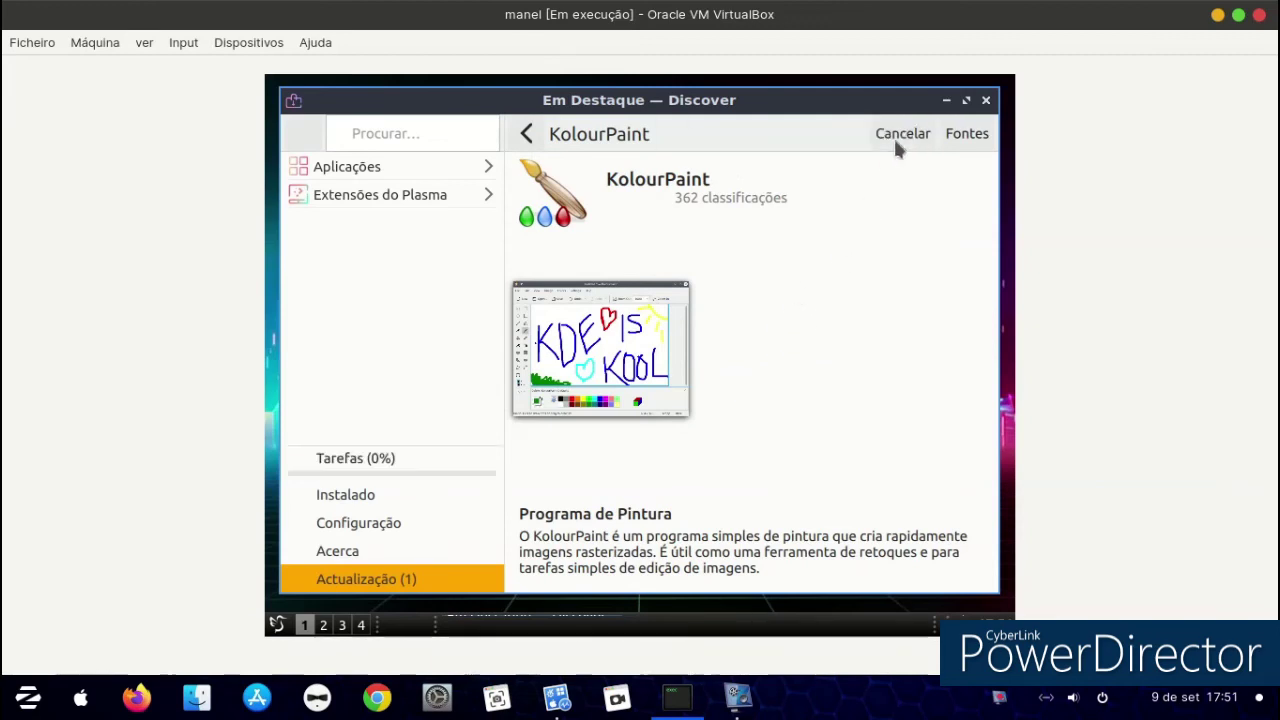
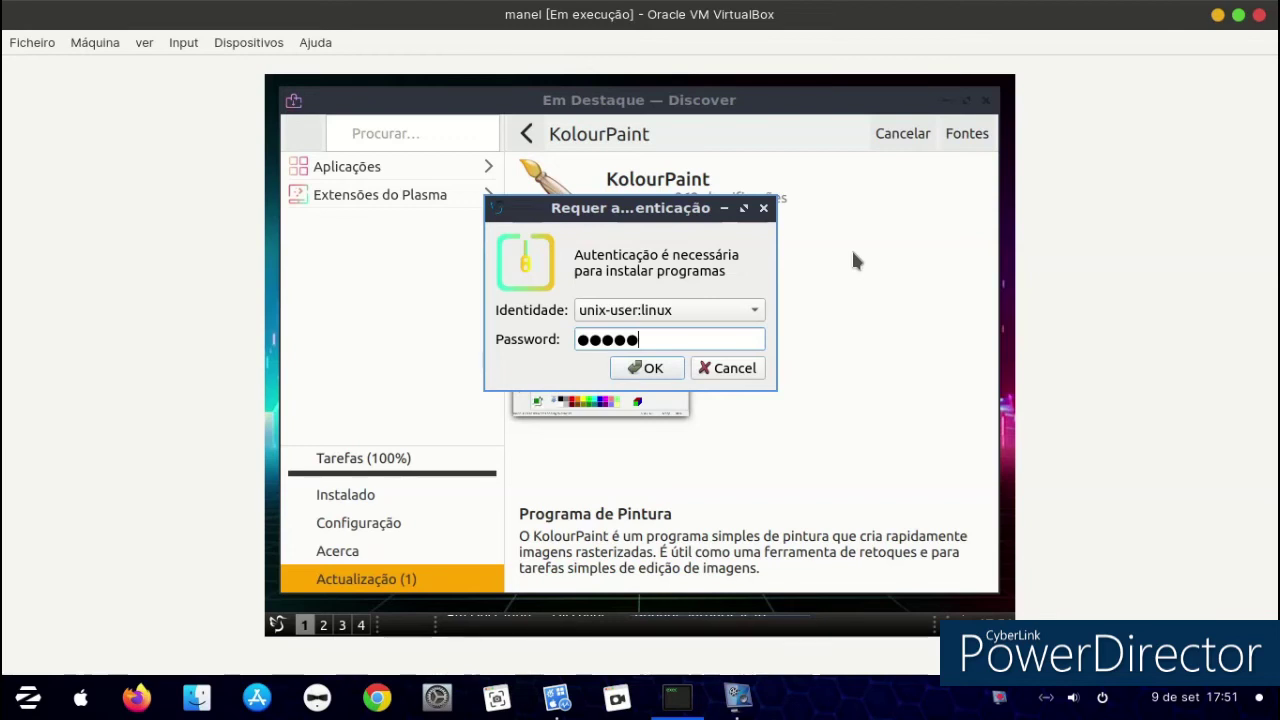
key(Return)
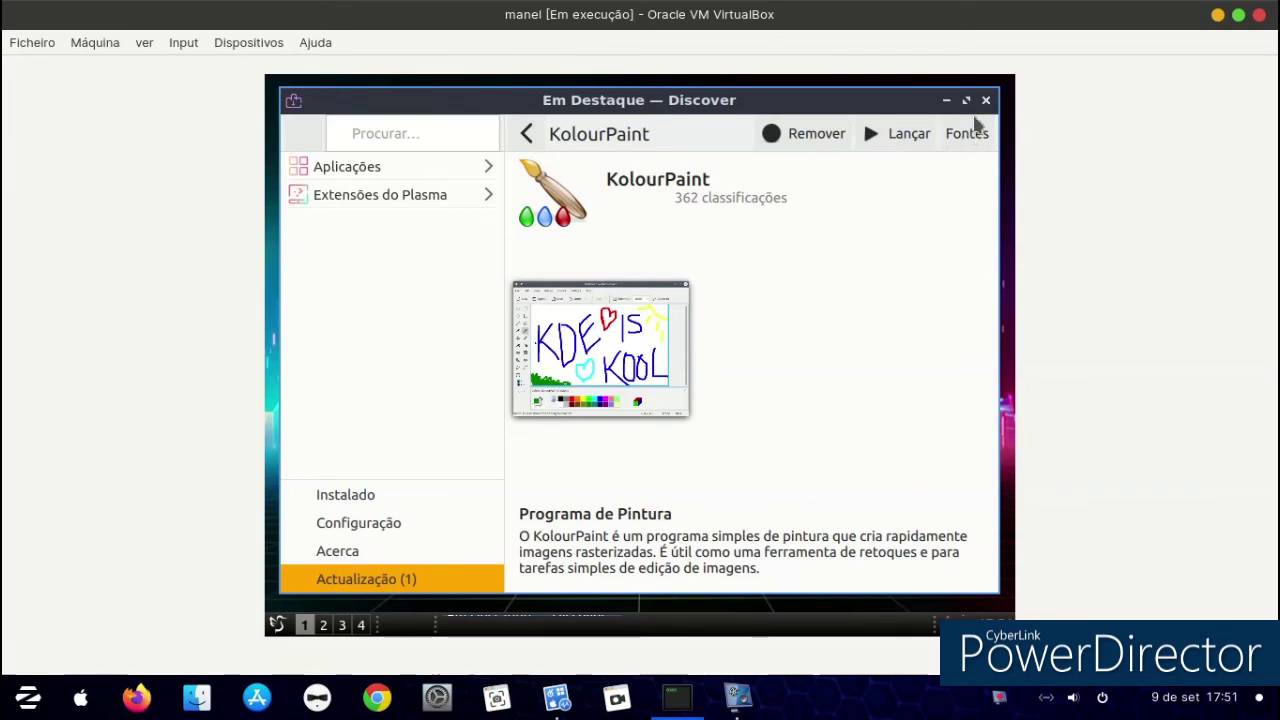
click(986, 100)
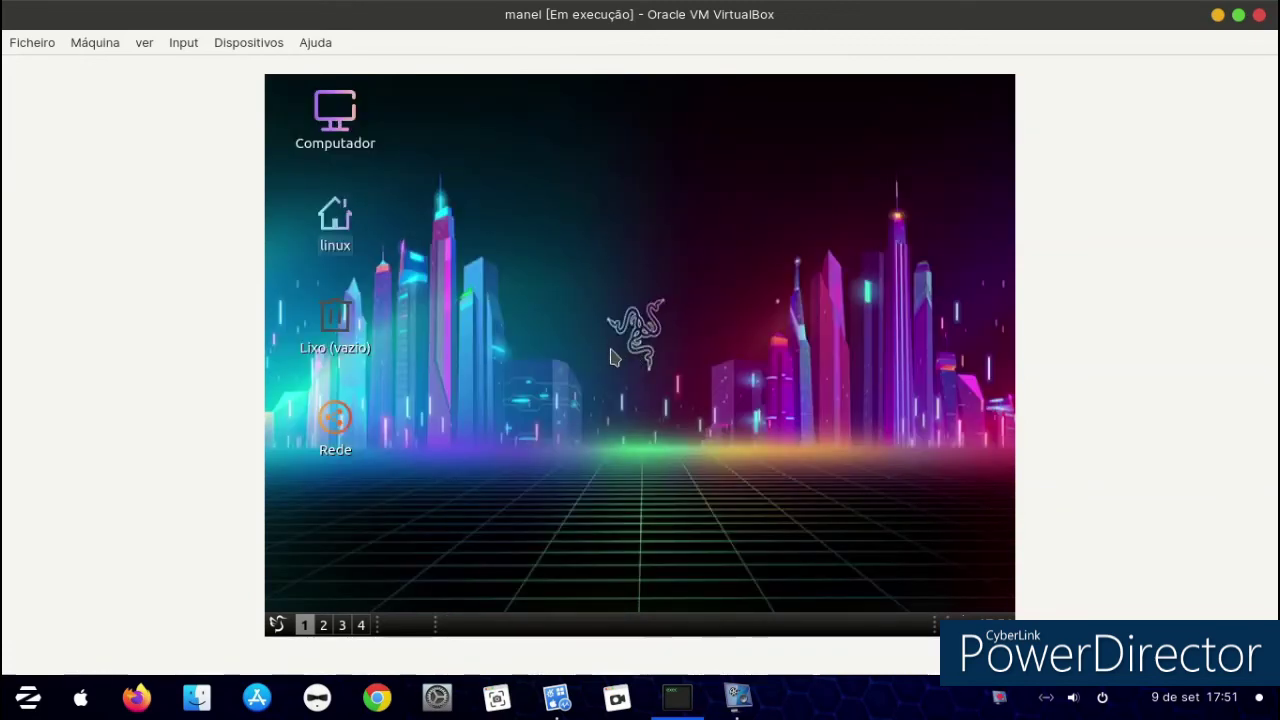
Launch KolourPaint from Gráficos, draw a black freehand pen outline, then switch to Pincel.
click(277, 625)
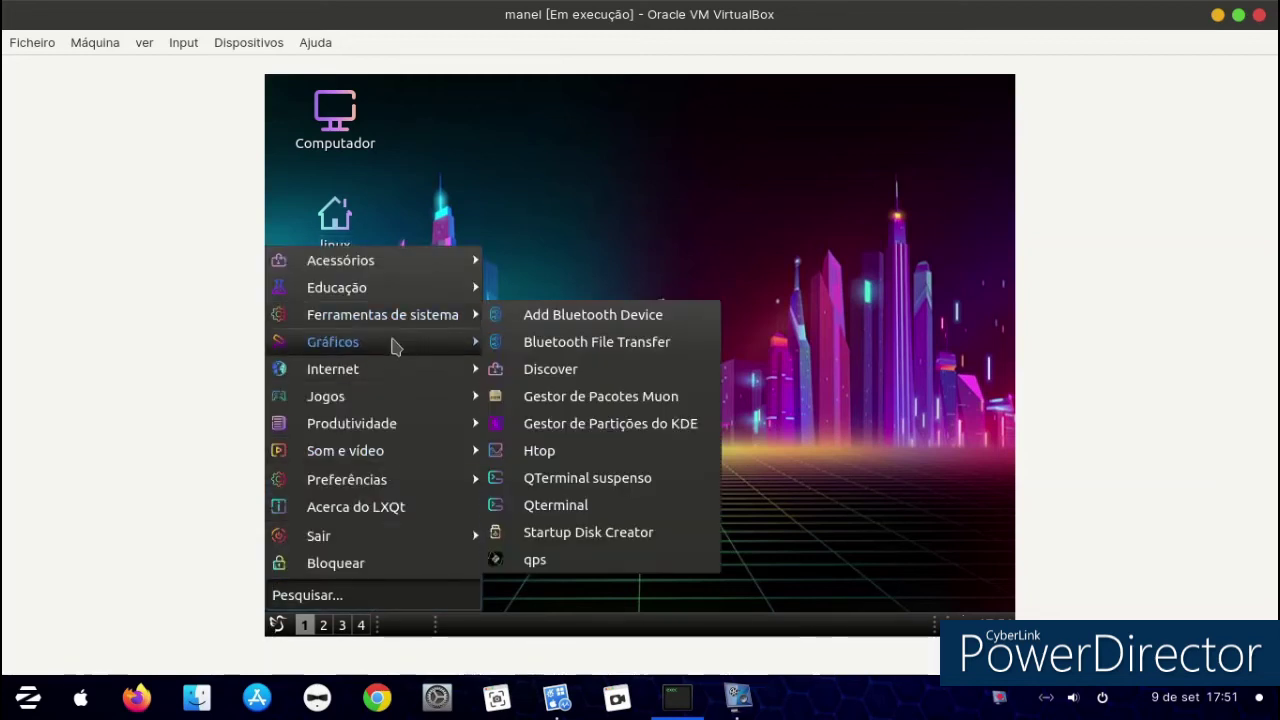
mouse_move(403, 430)
mouse_move(403, 455)
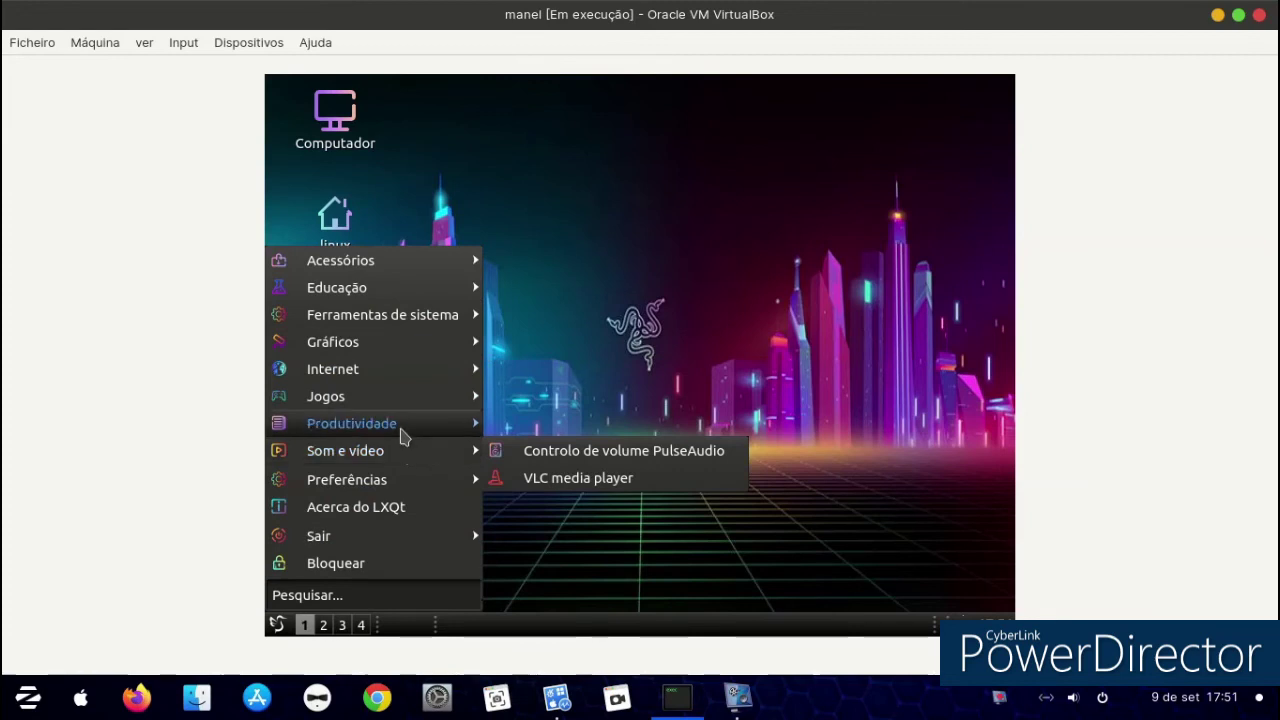
mouse_move(397, 344)
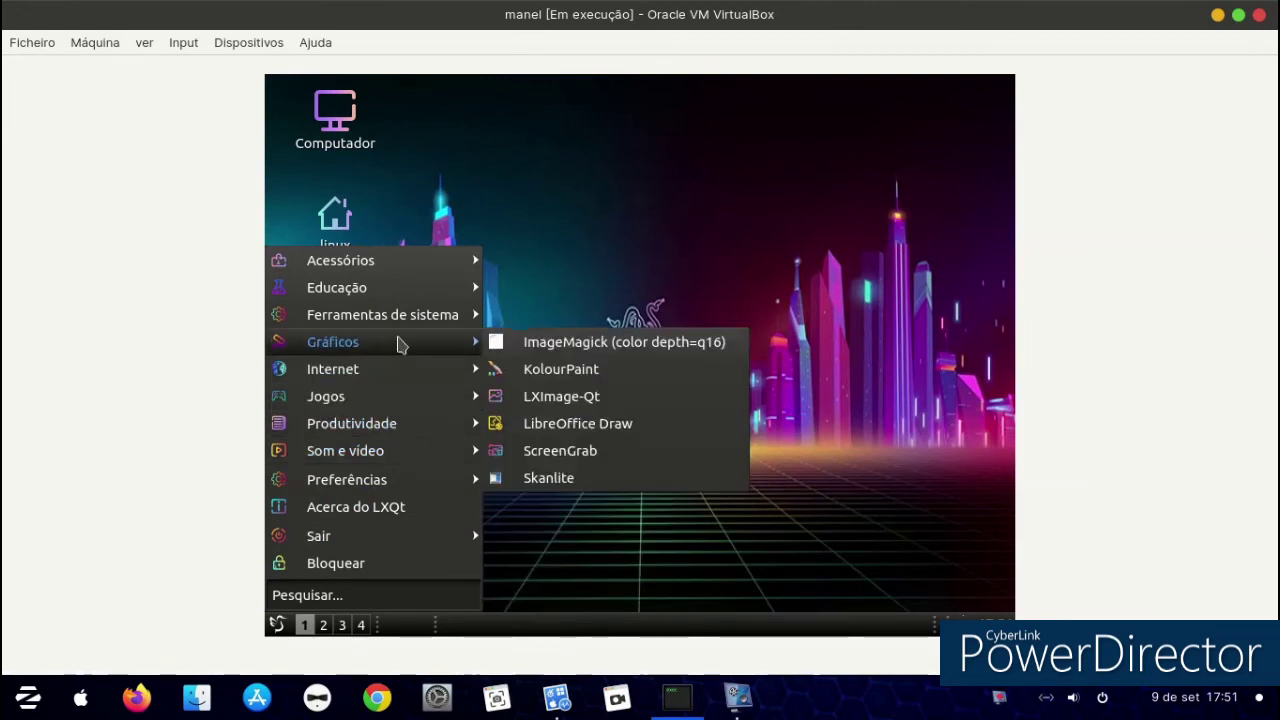
click(545, 370)
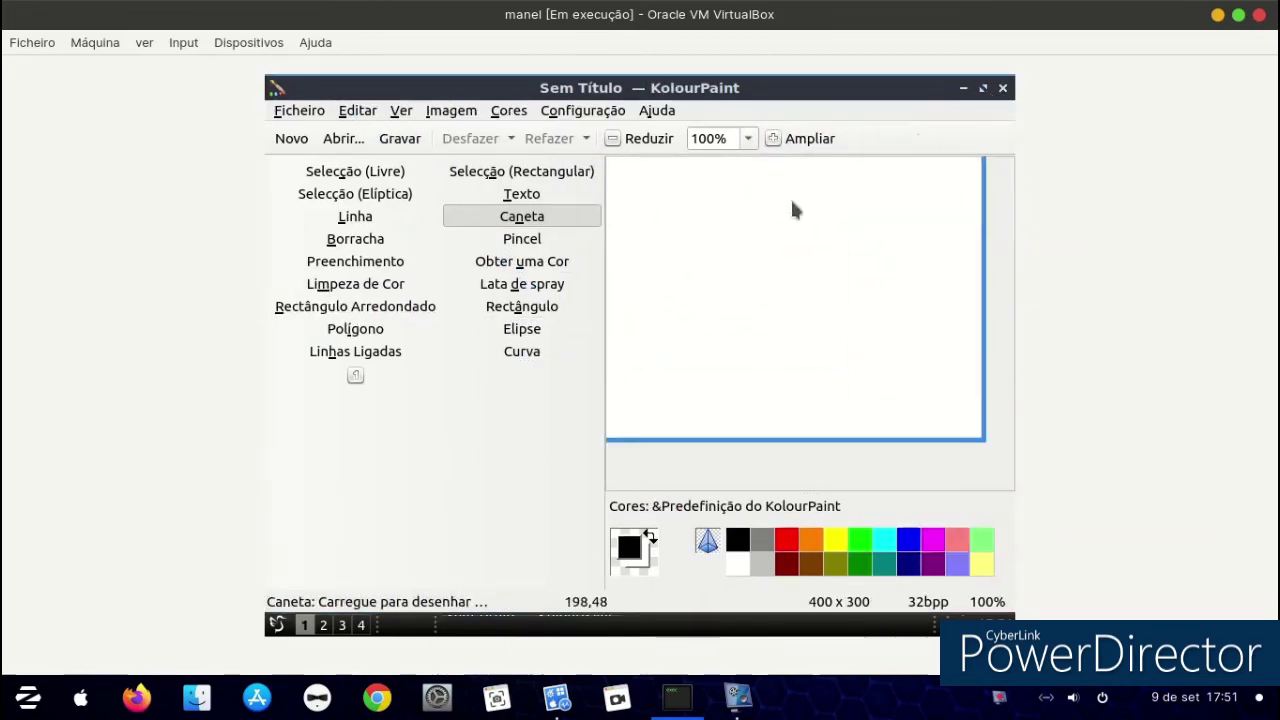
drag(704, 194, 720, 268)
mouse_move(690, 335)
mouse_down()
mouse_move(874, 300)
mouse_move(843, 234)
mouse_move(686, 209)
mouse_move(697, 209)
mouse_up()
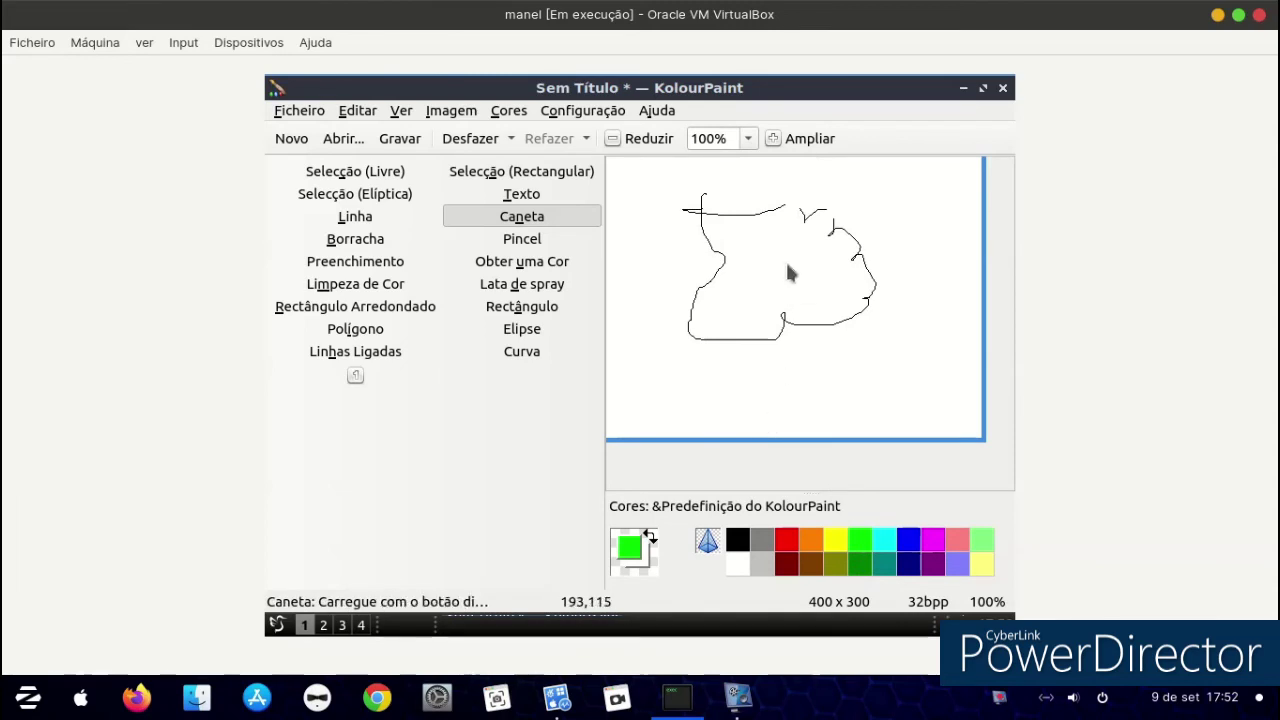
click(522, 238)
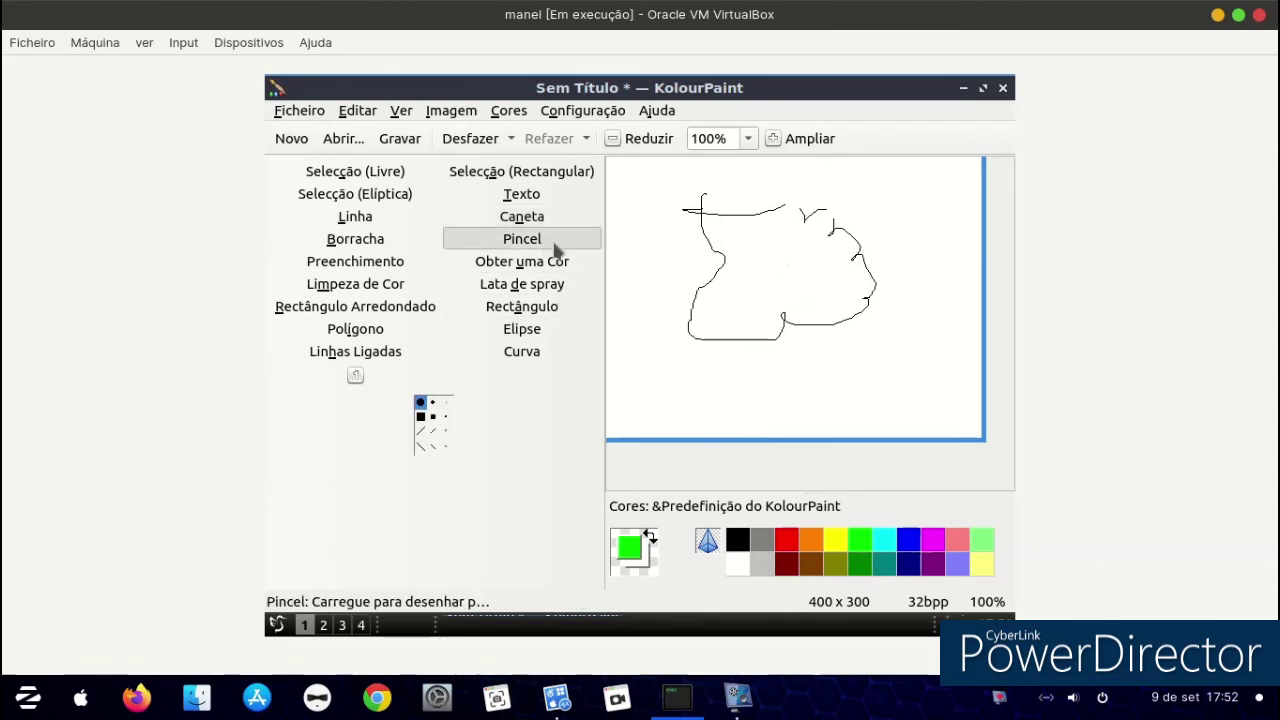